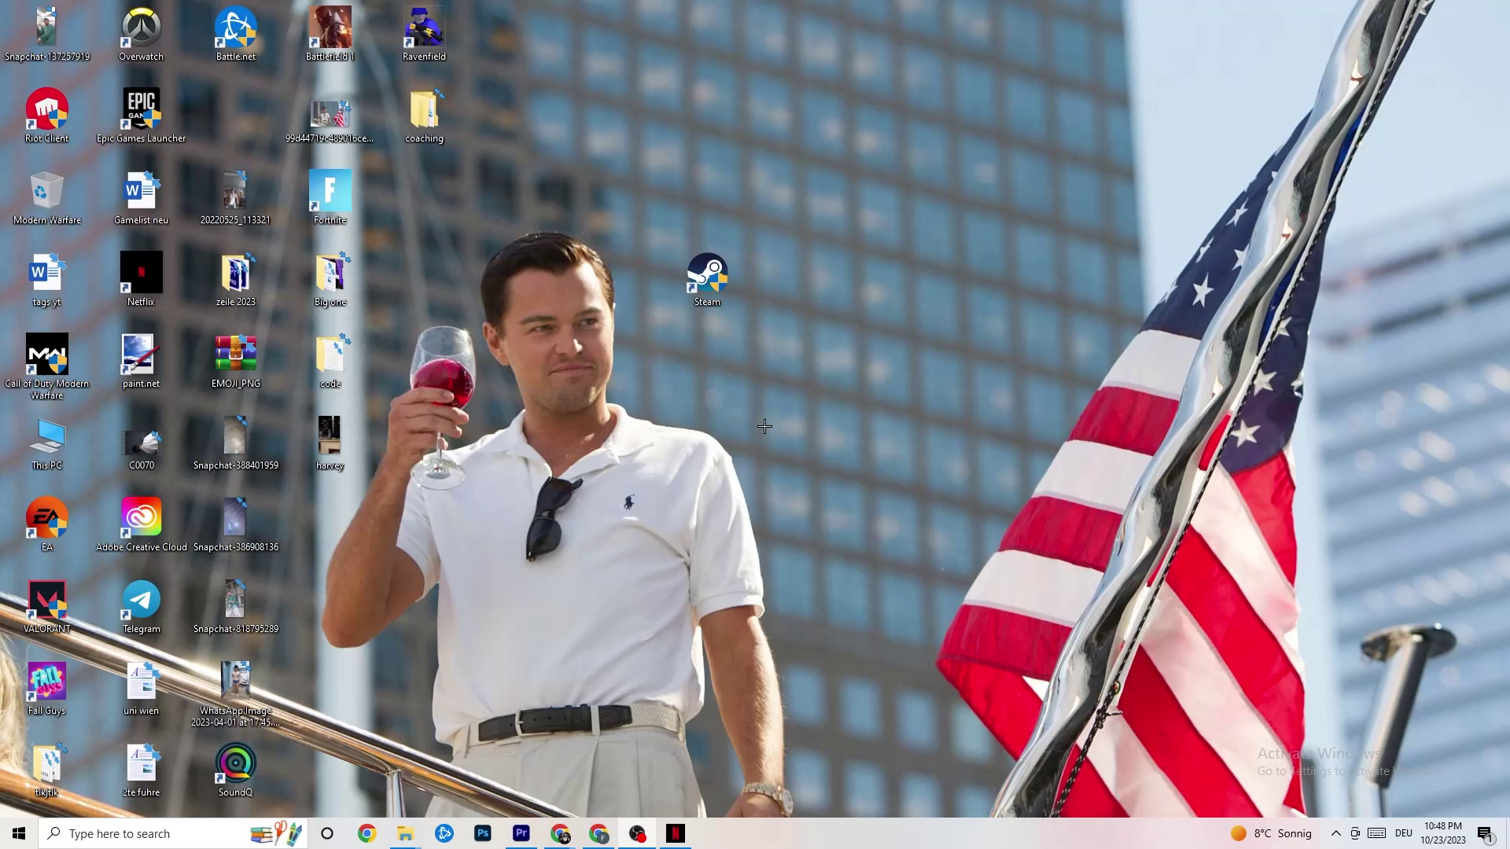
Open Settings > Update & Security and check for updates, confirming the PC is up to date
left_click(35, 840)
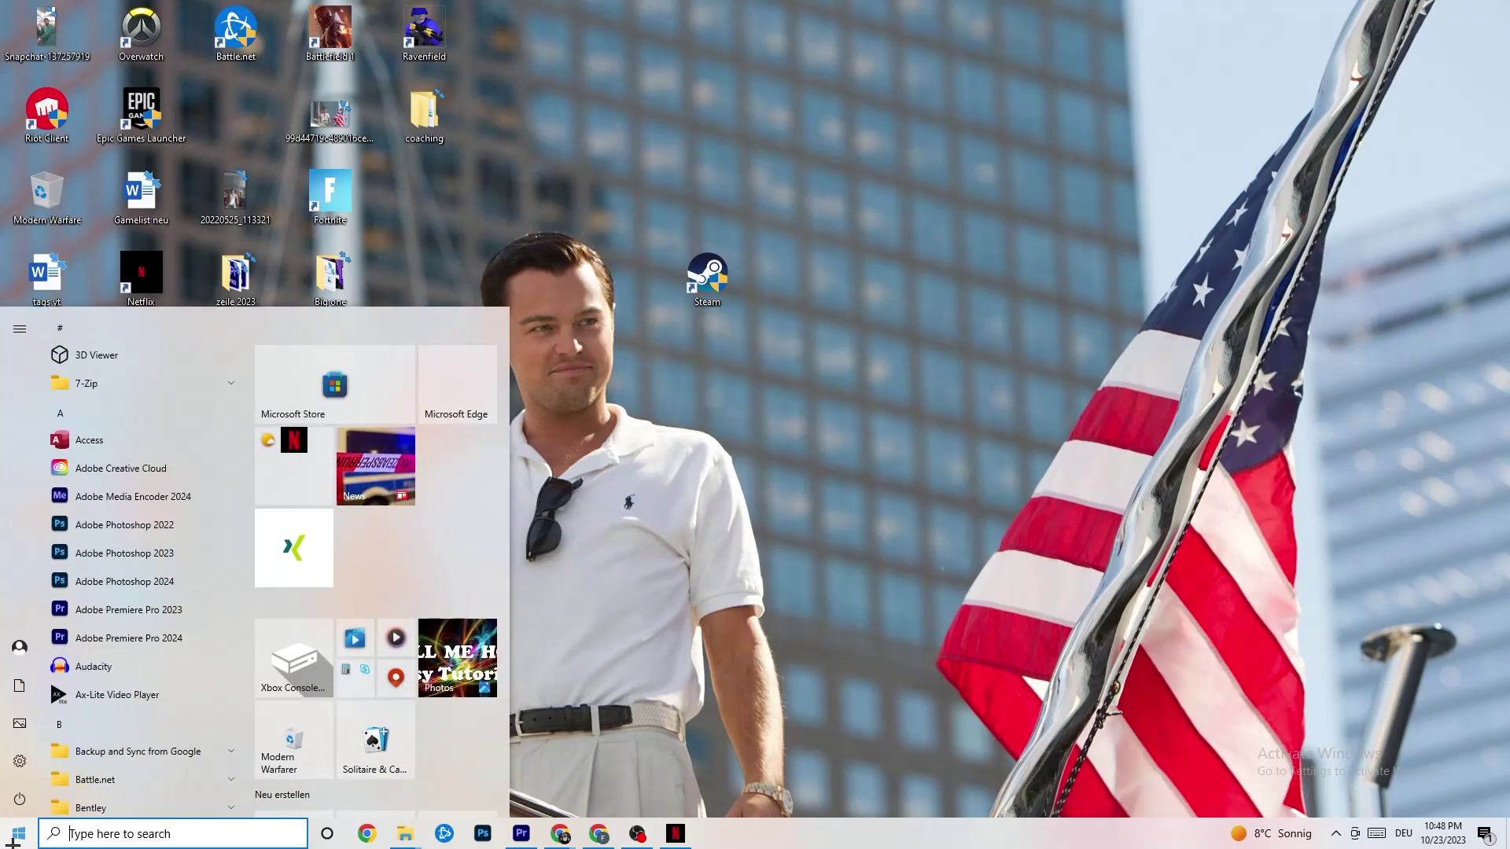
left_click(30, 767)
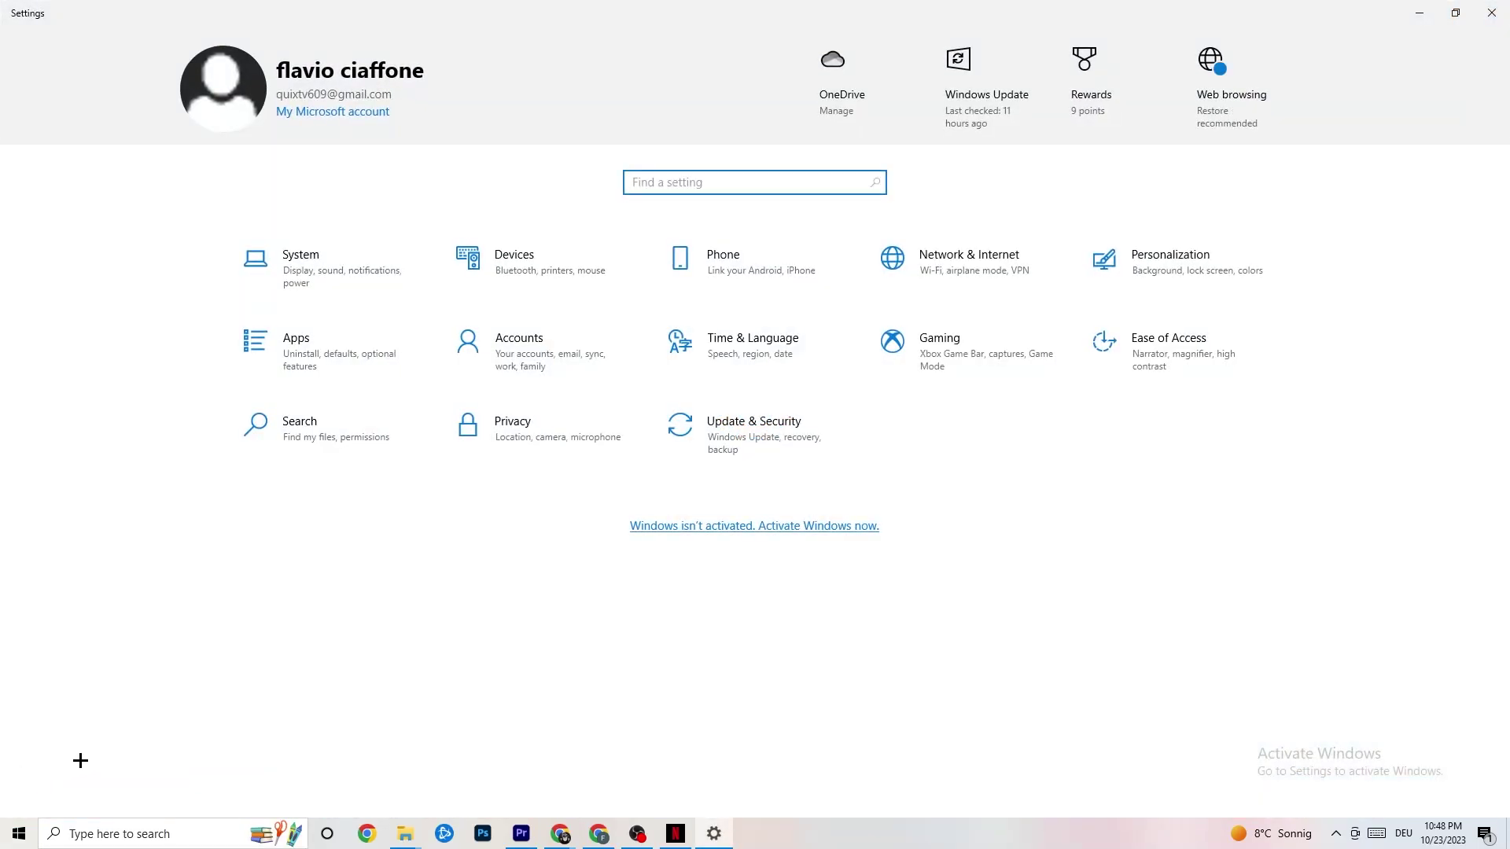
left_click(730, 454)
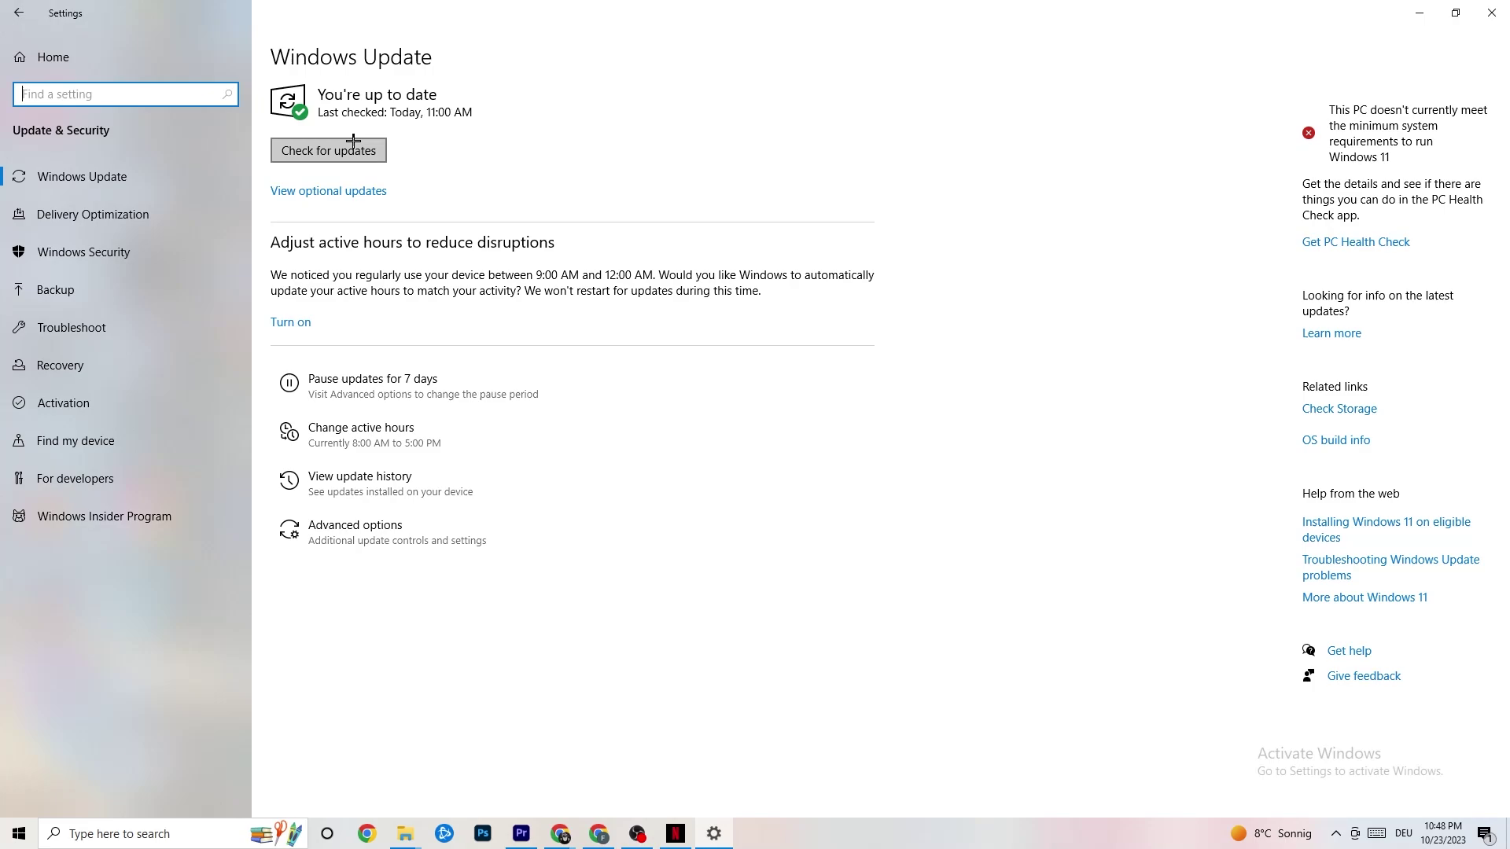
left_click(362, 95)
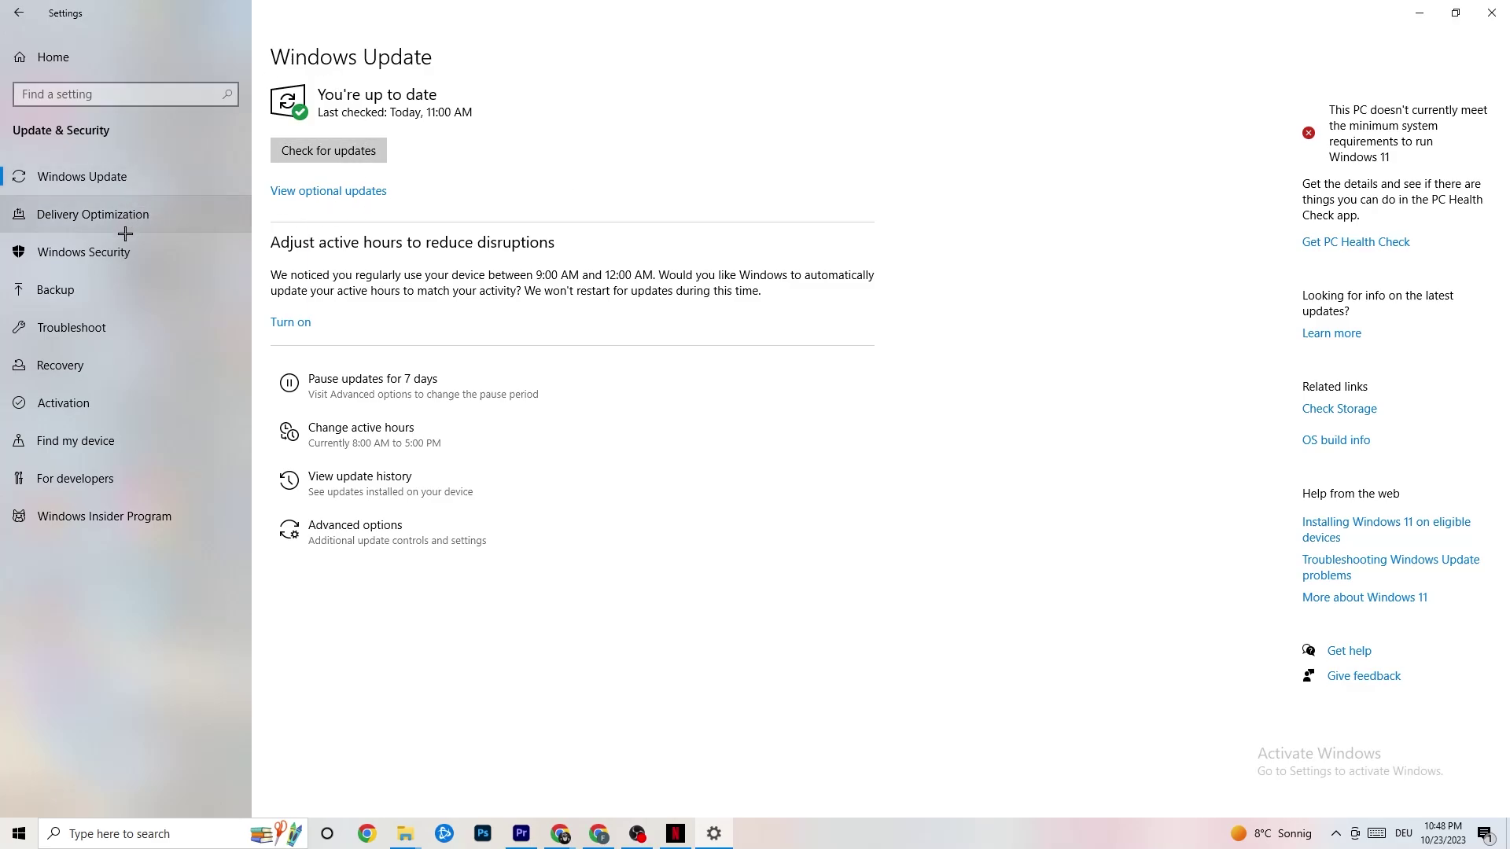
View the Troubleshoot page, then minimise Settings to reveal the desktop
left_click(91, 340)
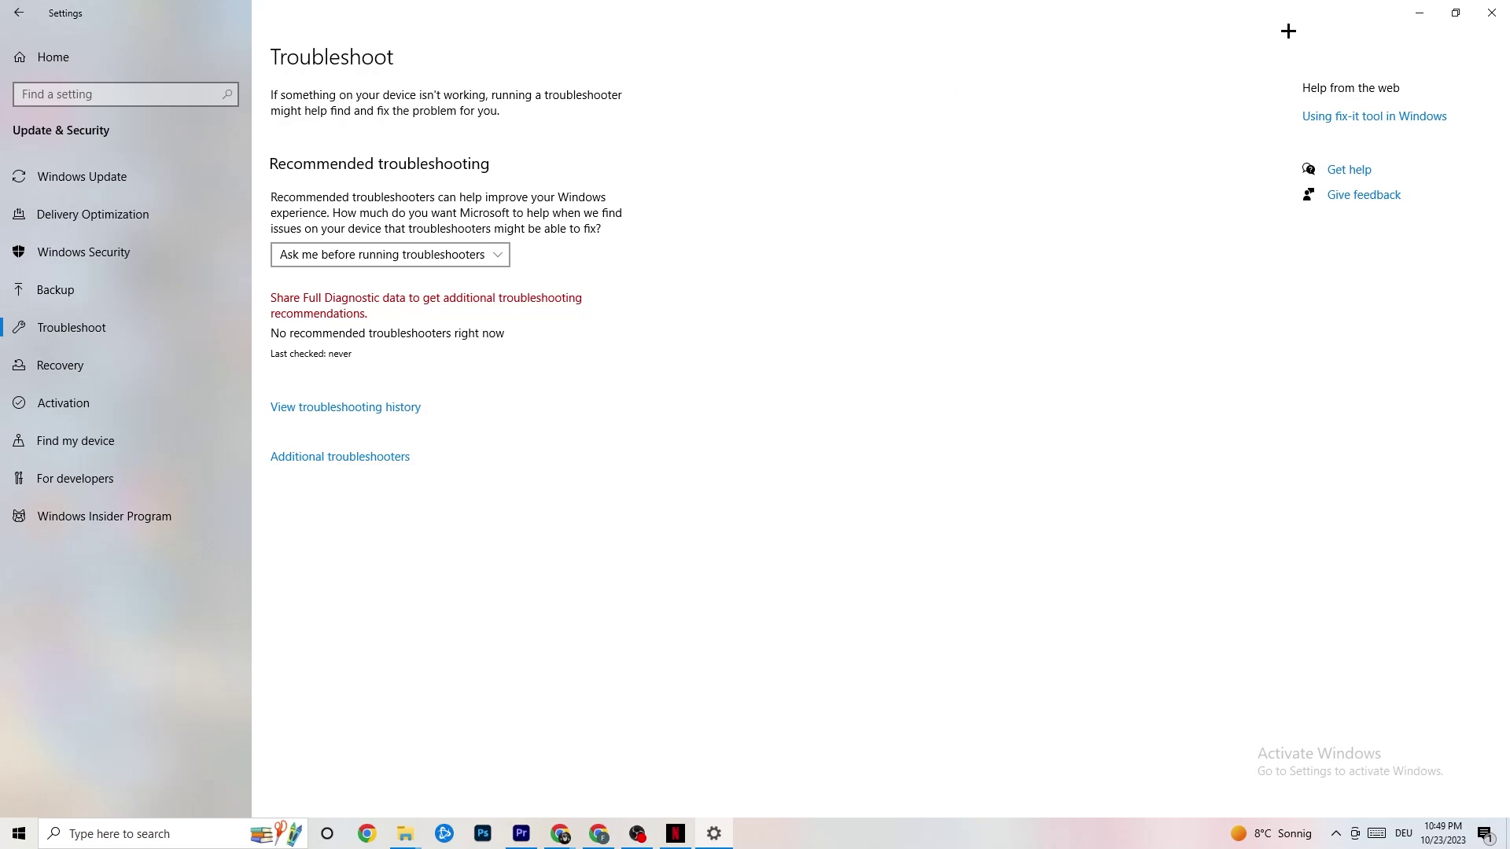
left_click(1419, 12)
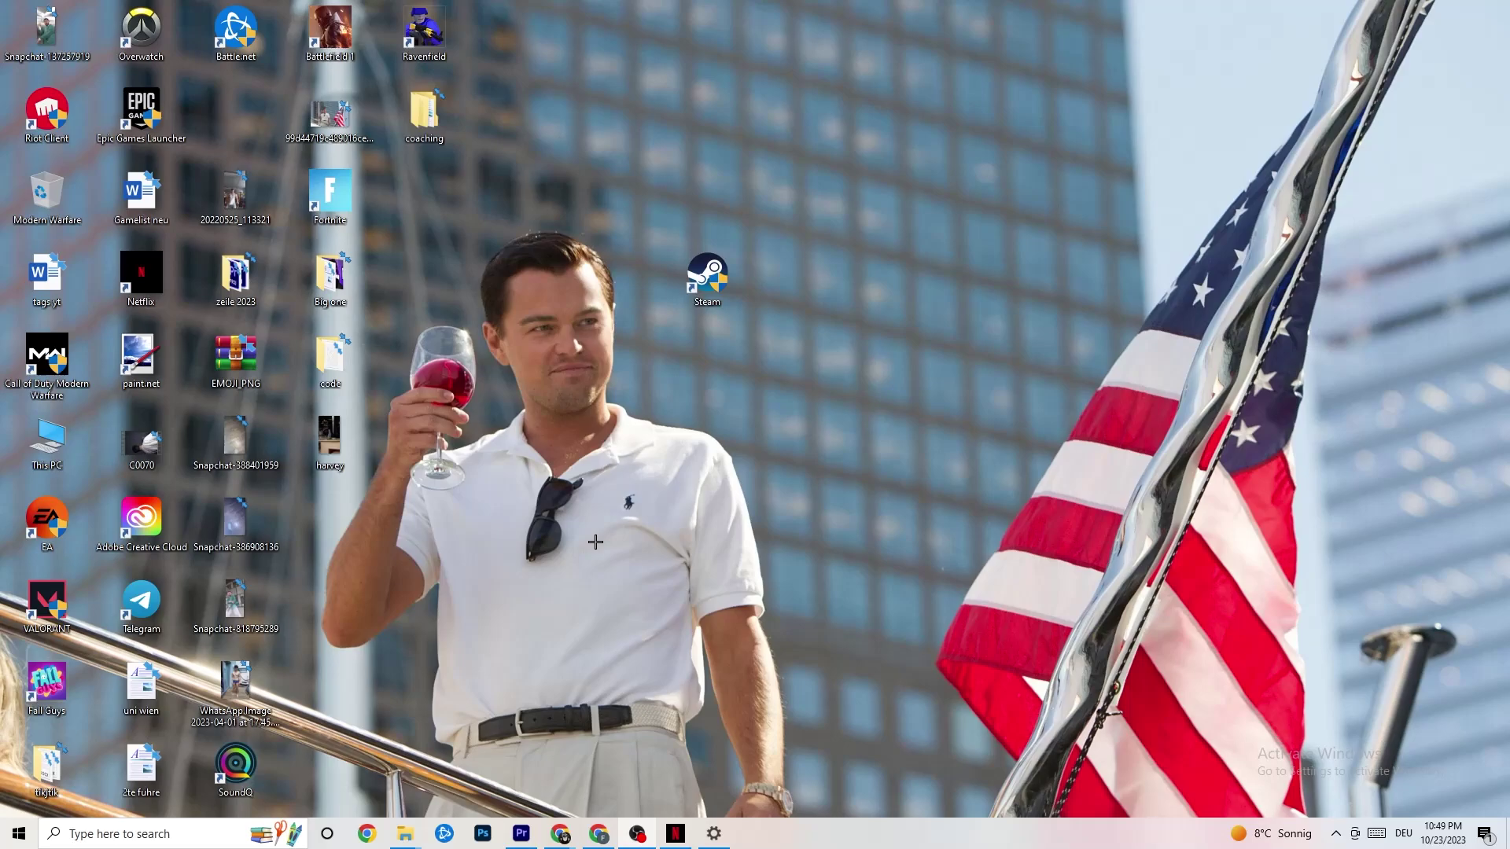
Reposition the Steam desktop shortcut and open its Properties from the context menu
left_click_drag(707, 275, 670, 336)
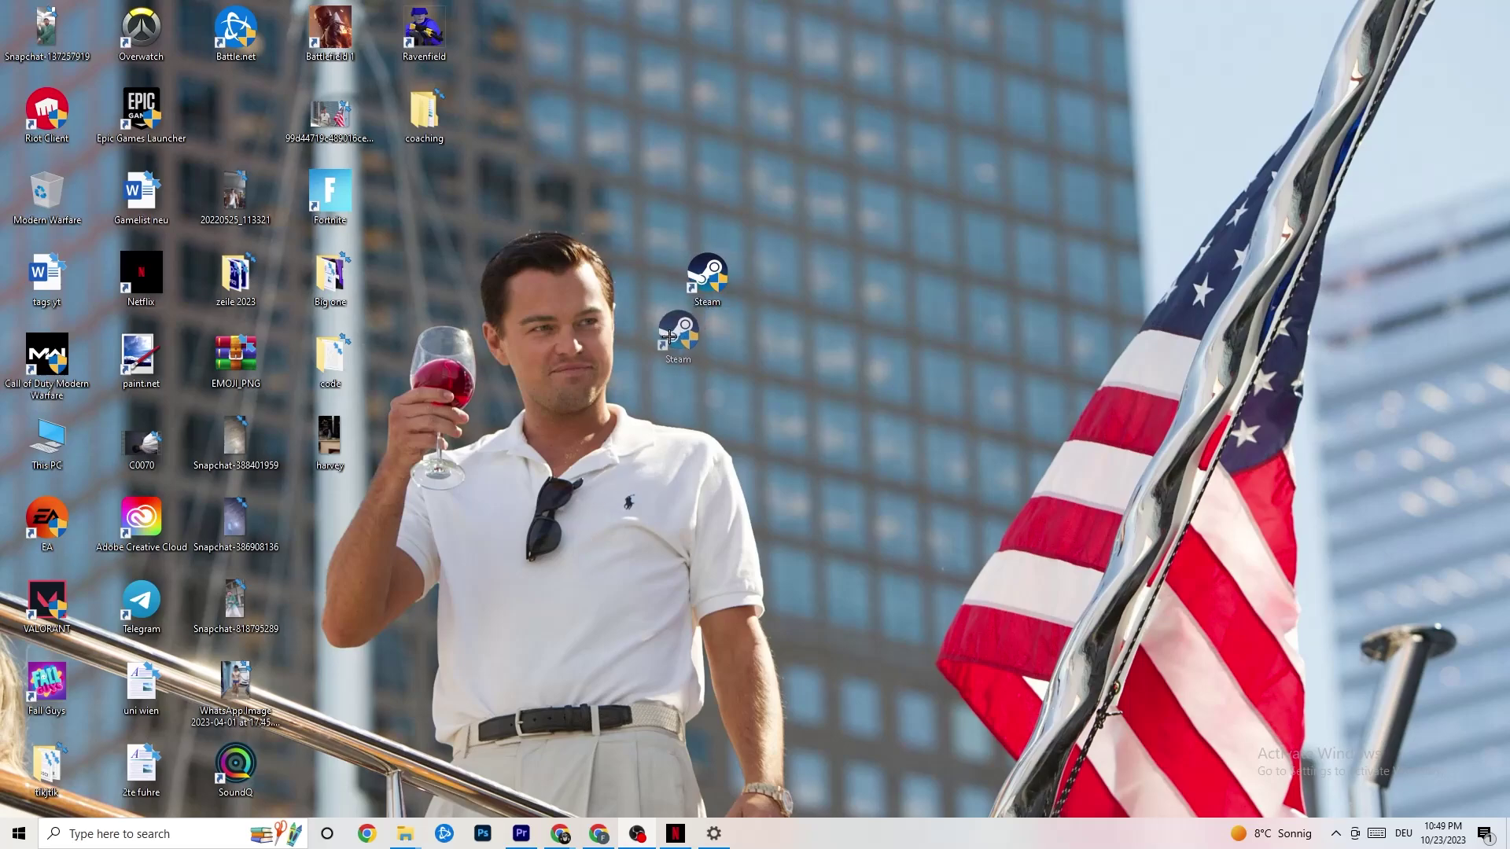
left_click_drag(712, 279, 754, 359)
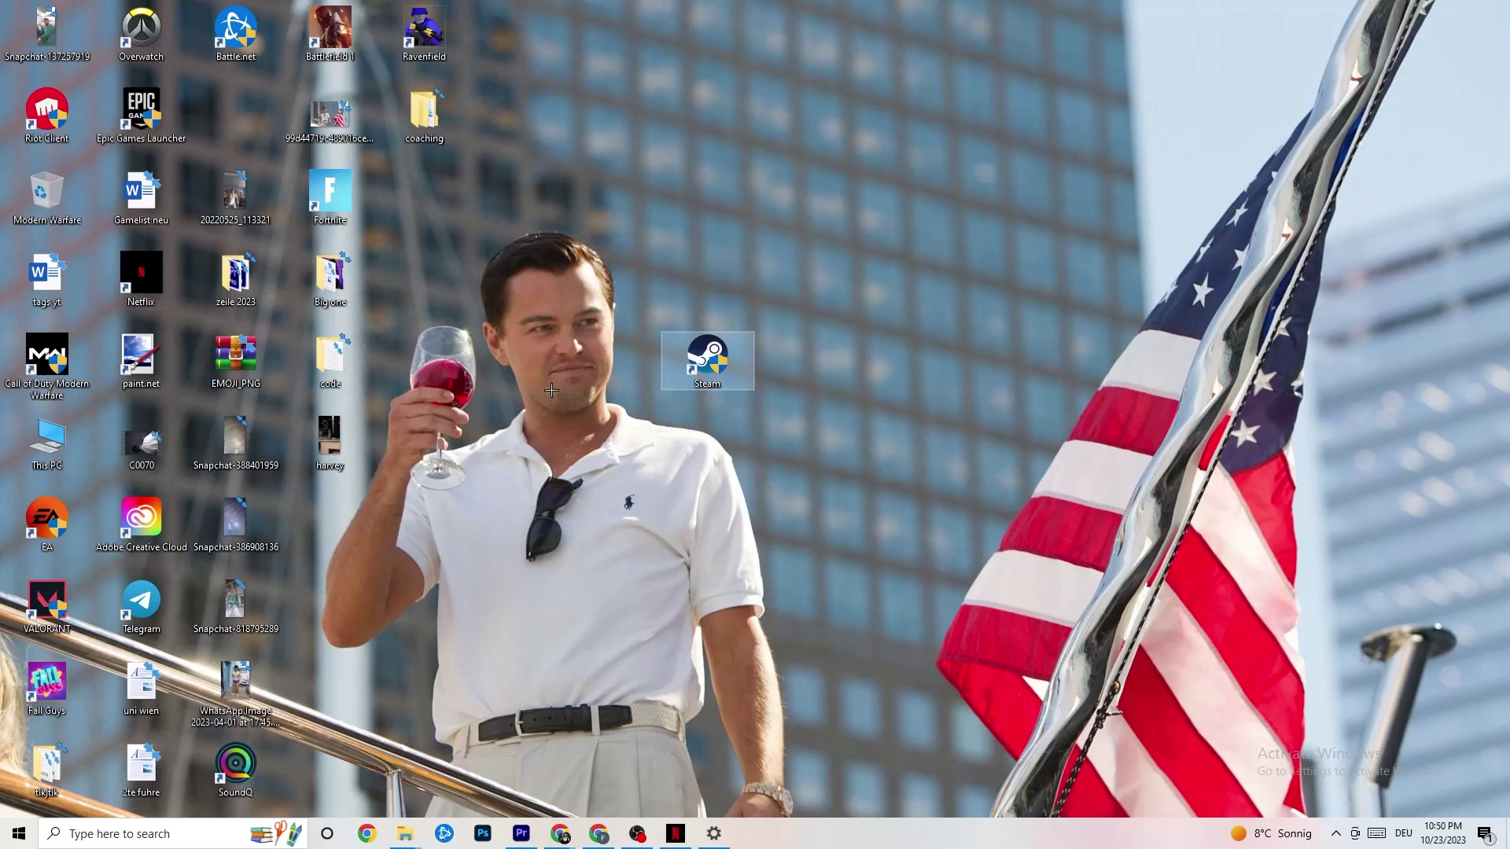
right_click(716, 355)
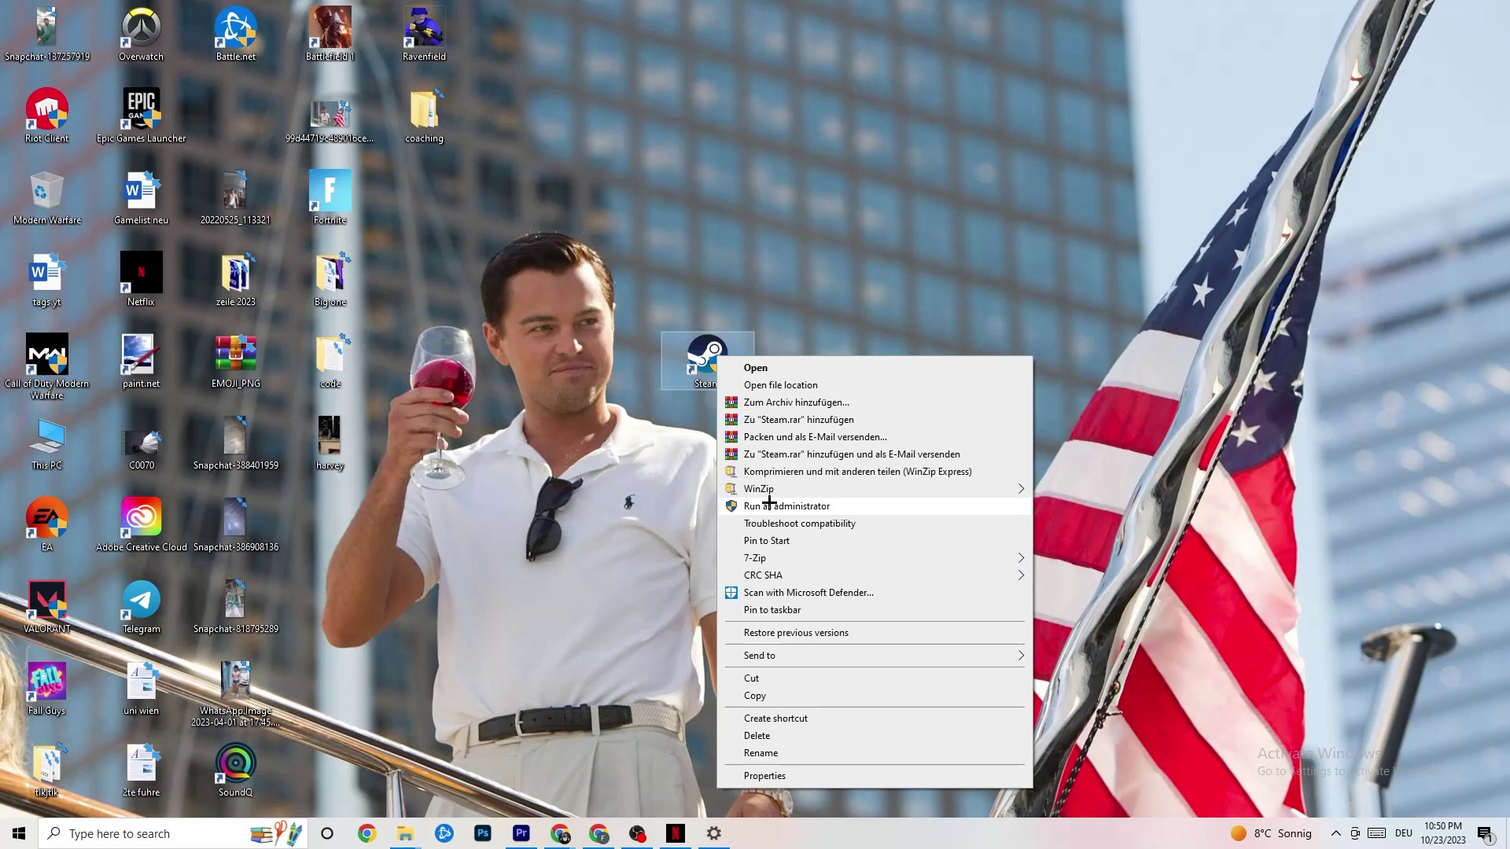
left_click(581, 474)
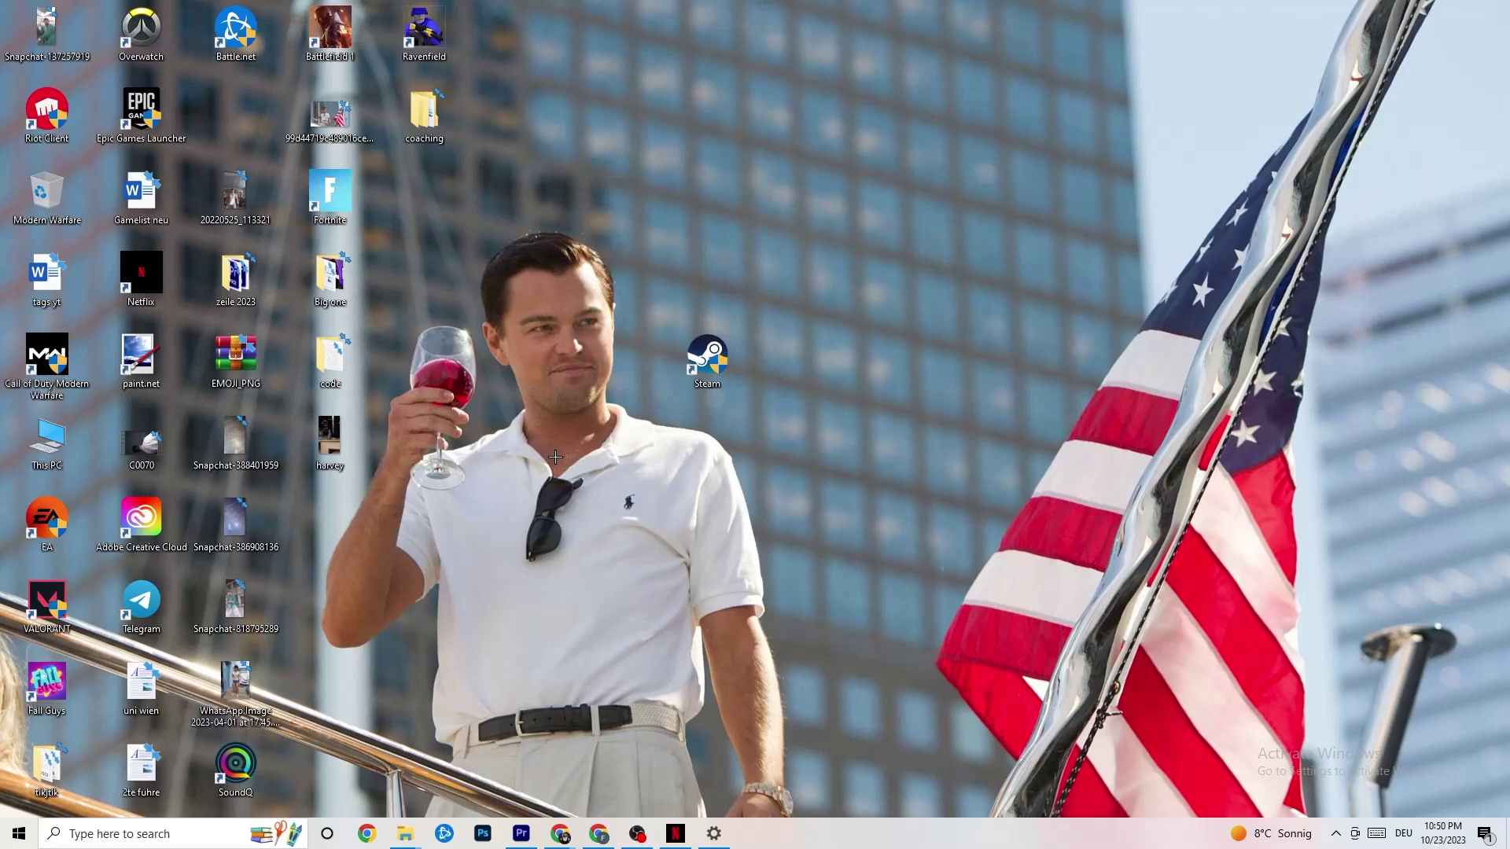
left_click_drag(694, 354, 693, 272)
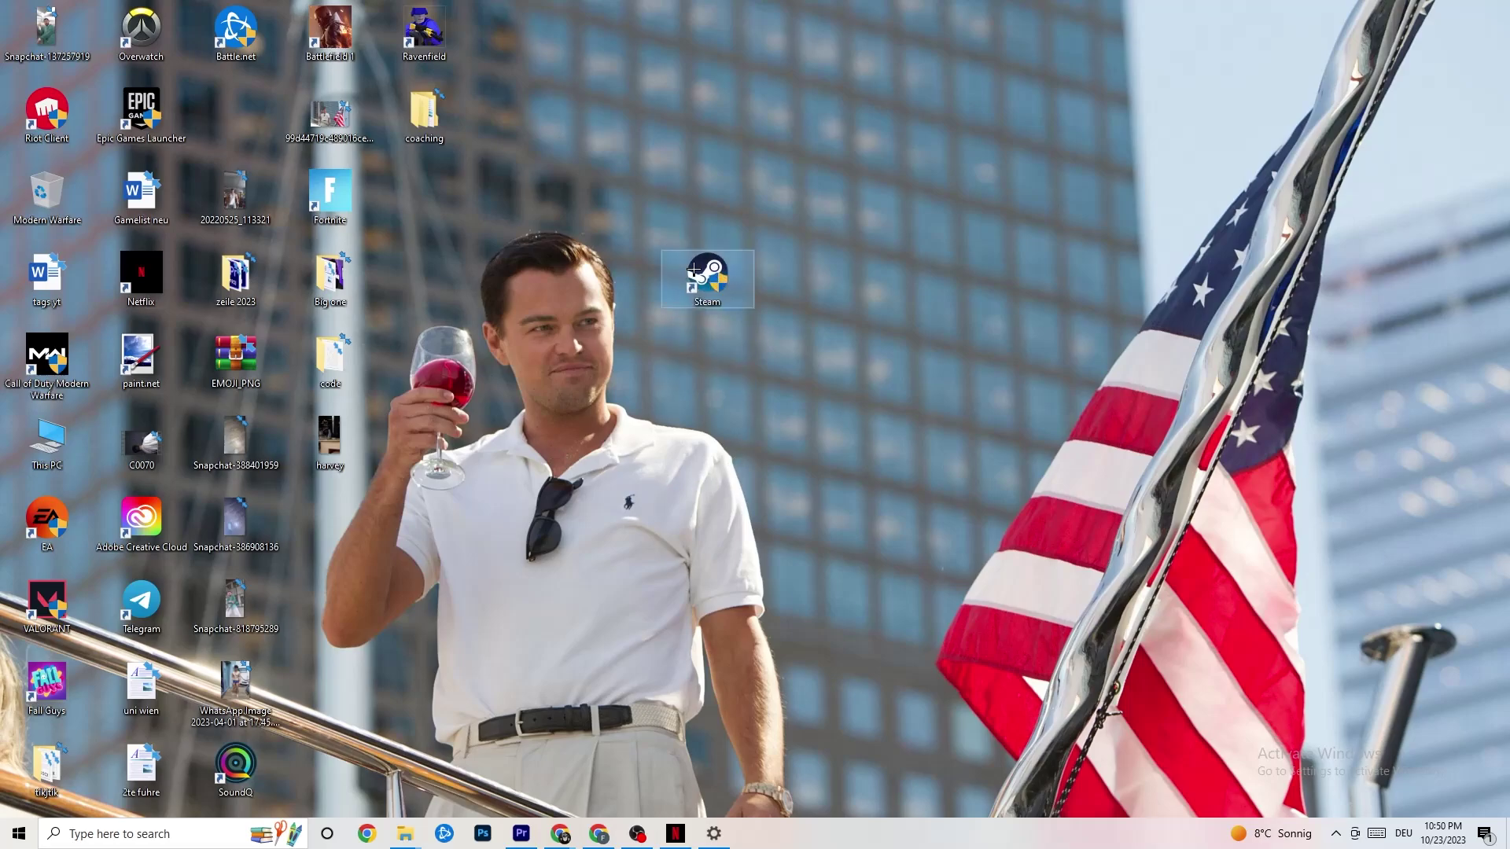
right_click(694, 271)
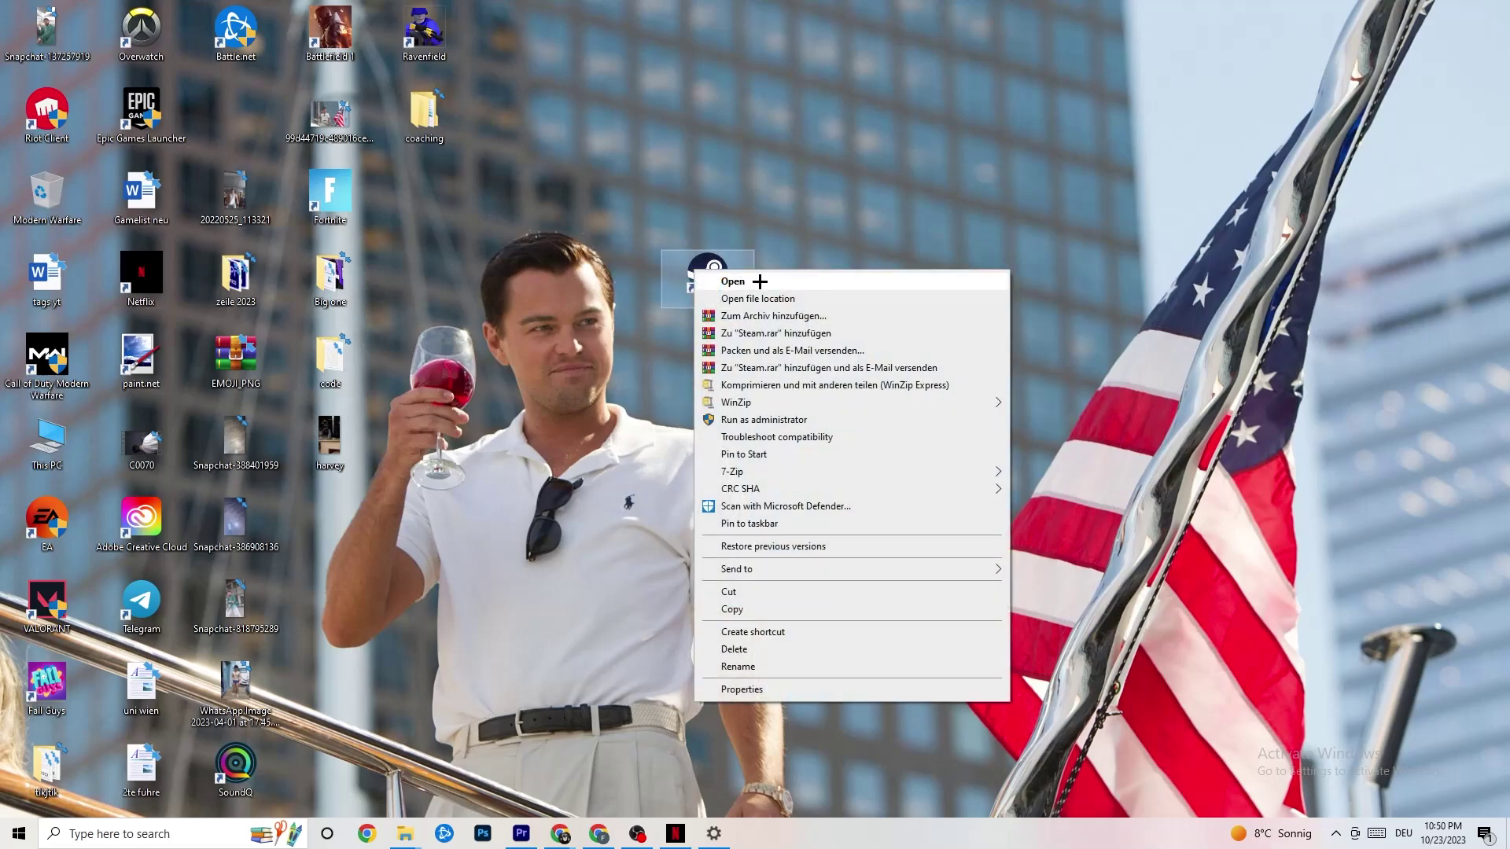
left_click(755, 689)
Keep Steam on Windows 8 compatibility mode with Run as administrator, and confirm with OK
left_click_drag(816, 280, 732, 130)
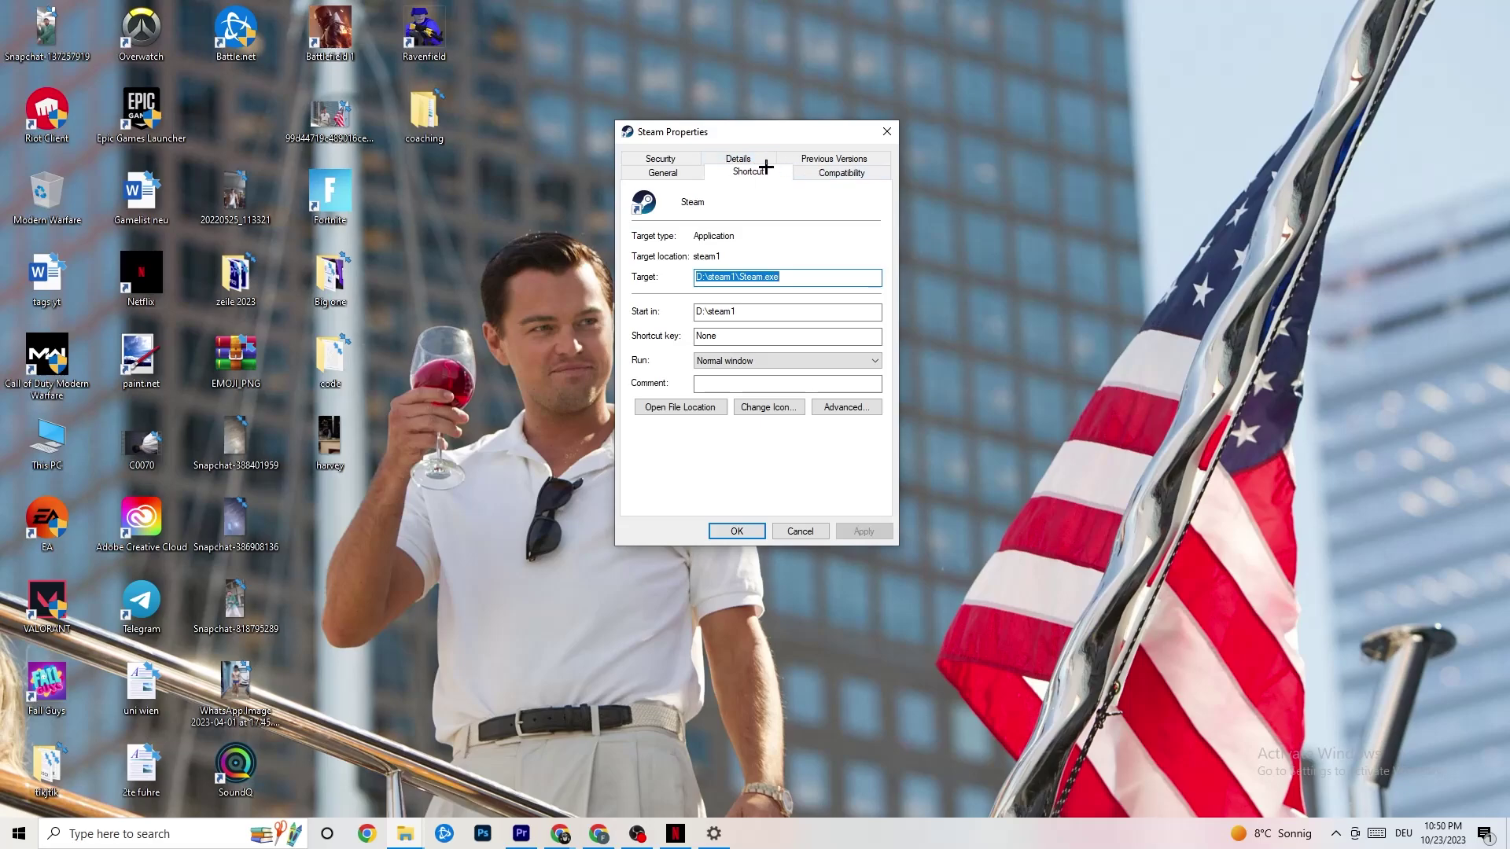
left_click(835, 171)
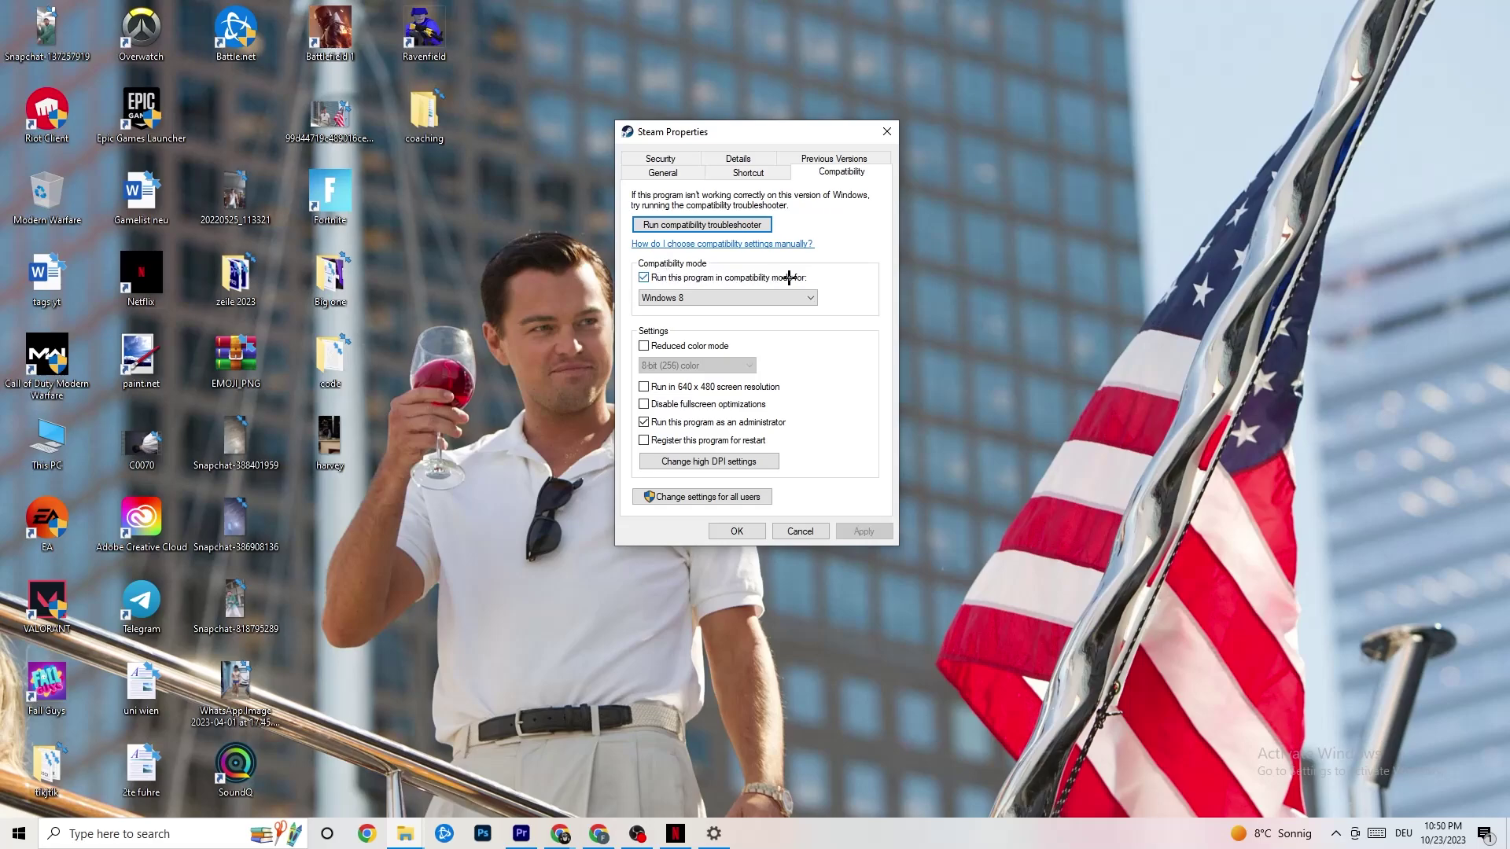
left_click(765, 296)
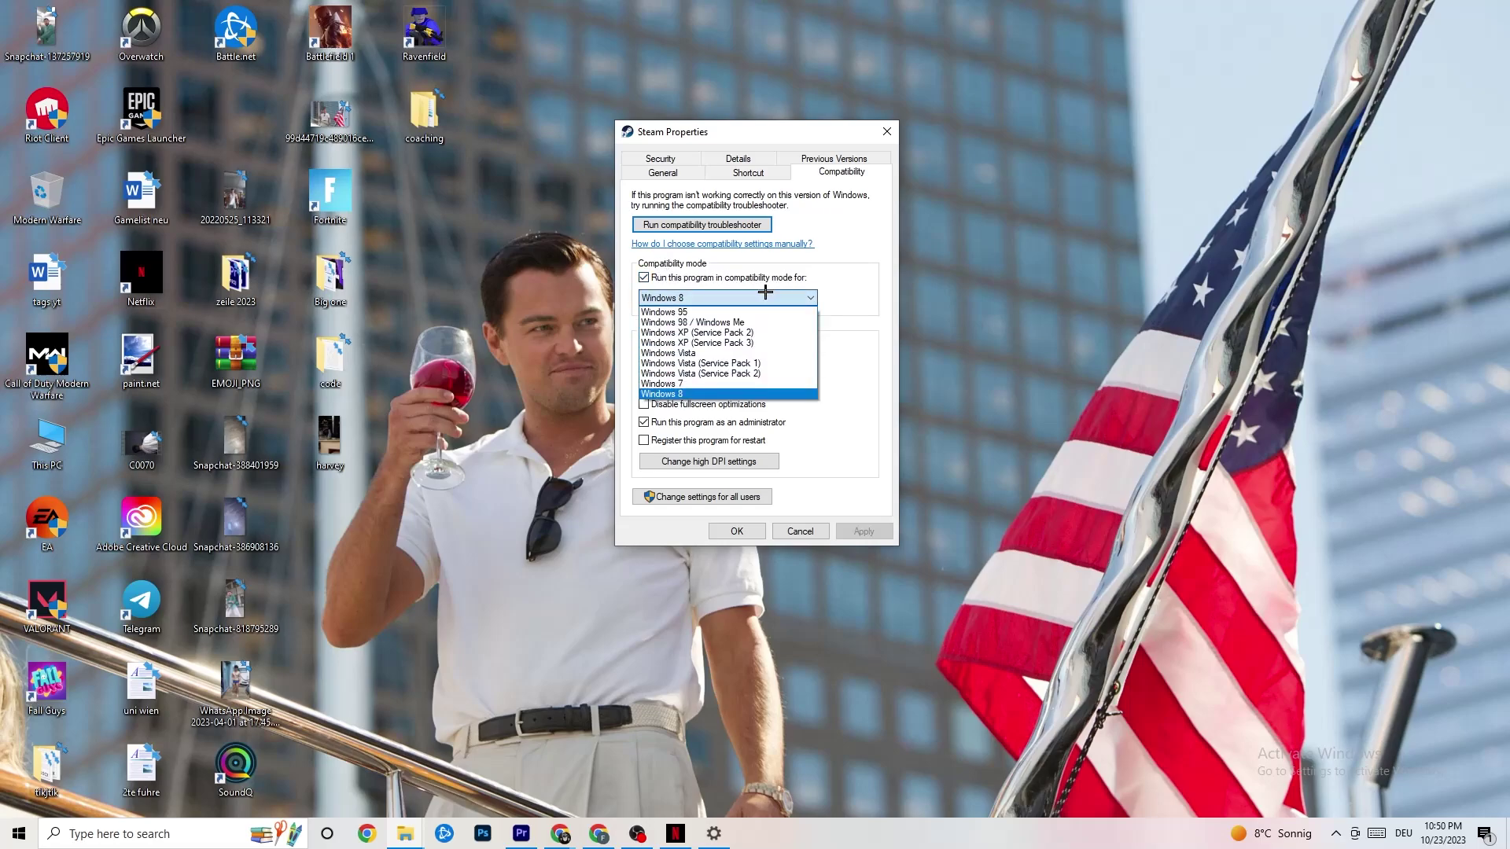
left_click(818, 359)
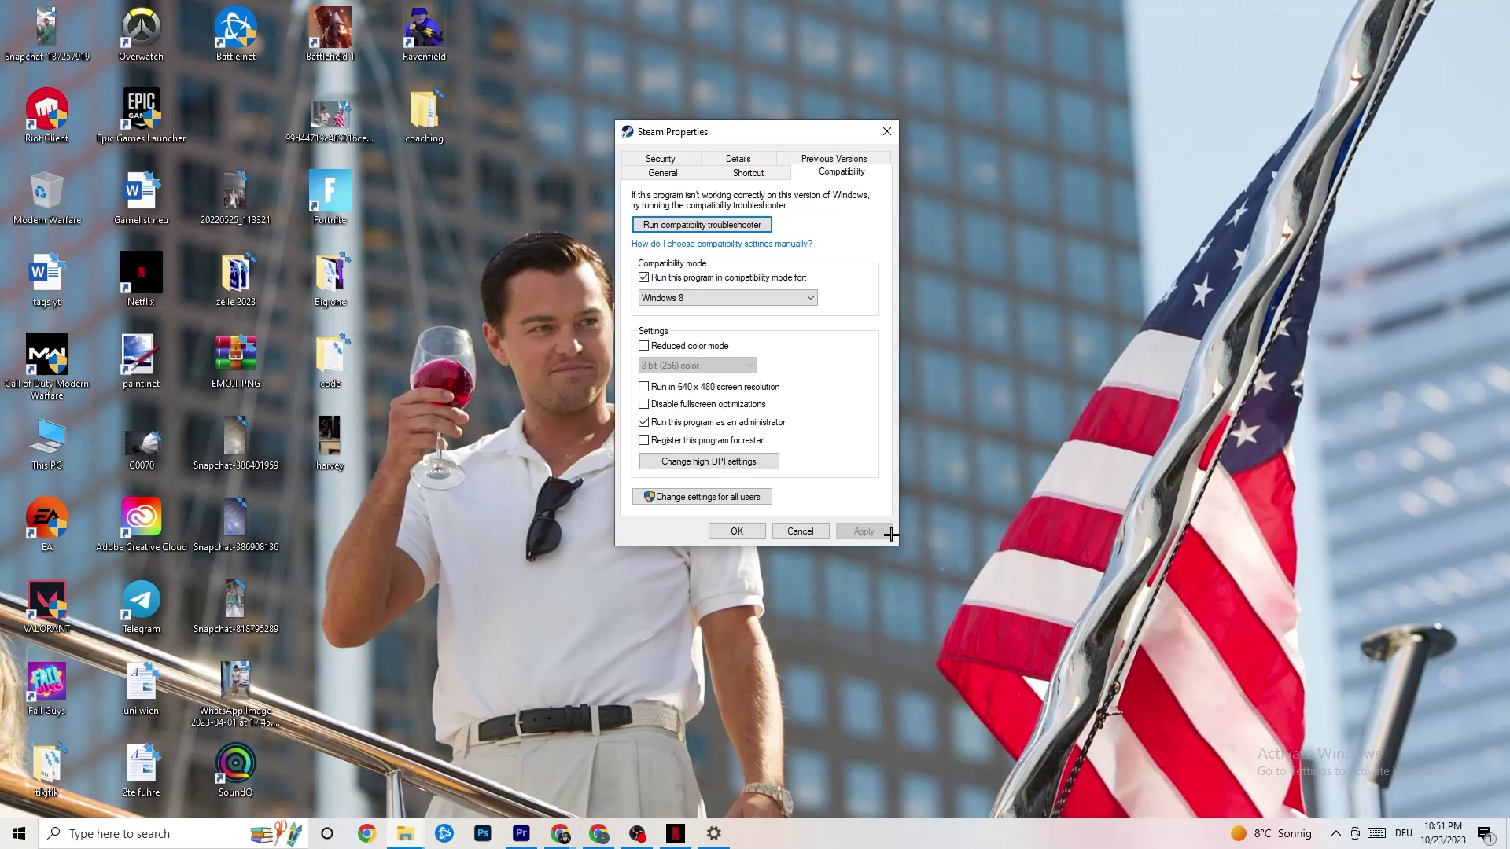
left_click(740, 532)
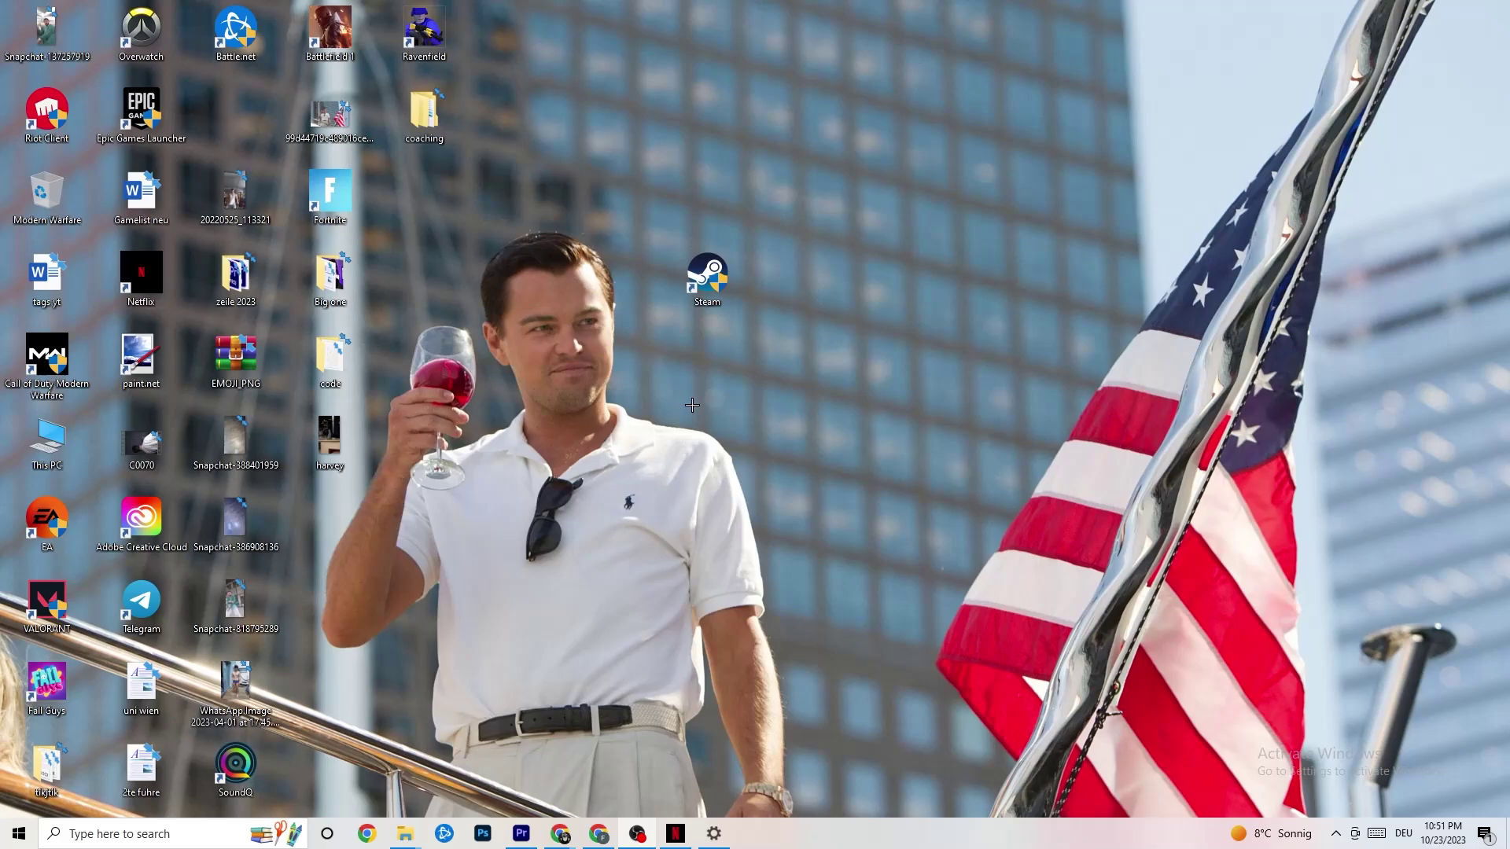
Select the Steam shortcut, dismiss its context menu, and bring up the Start menu
left_click(703, 291)
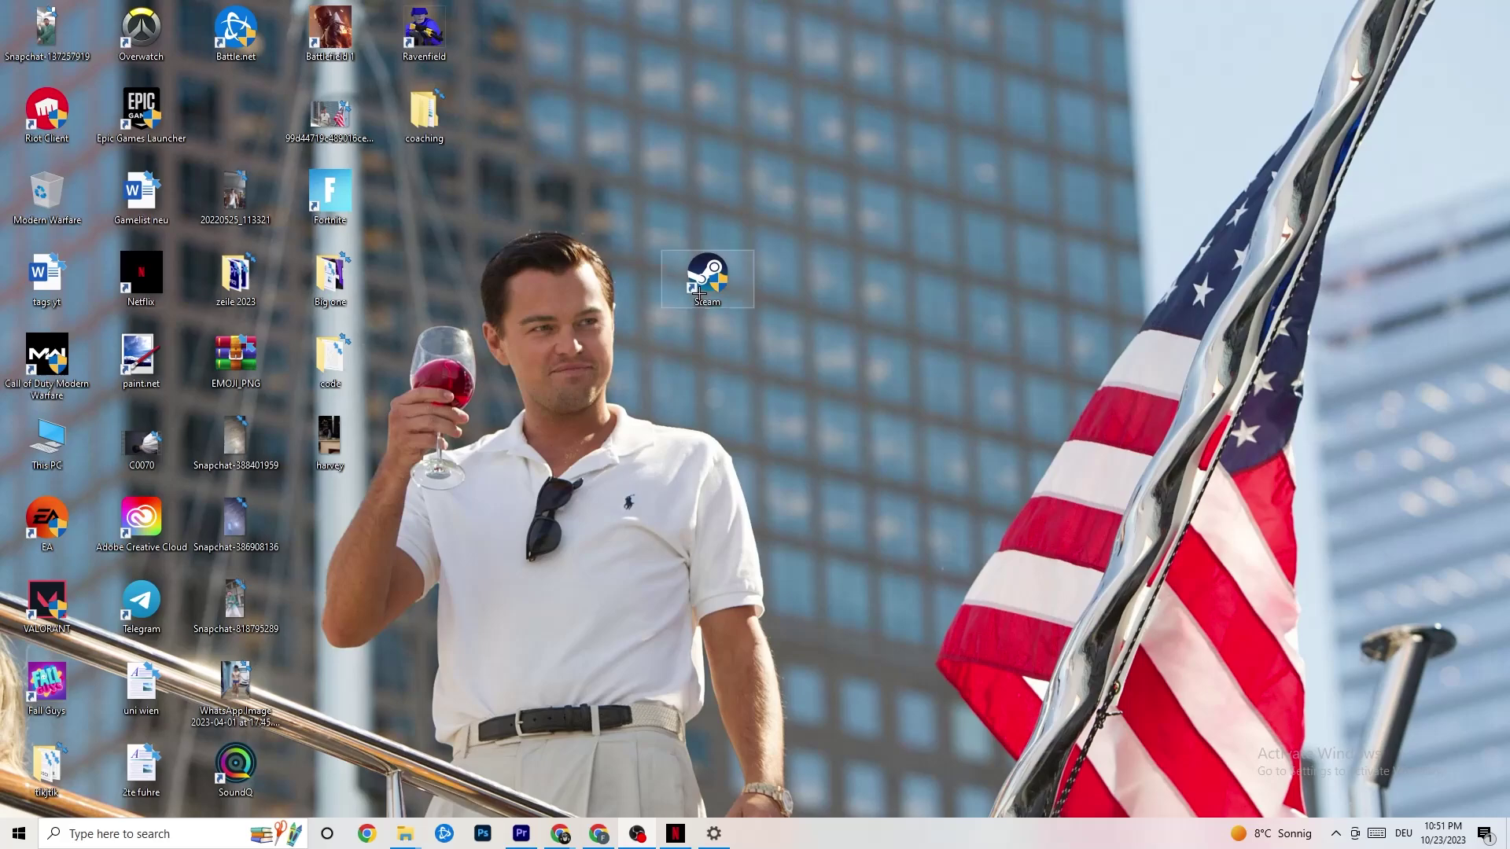
right_click(681, 281)
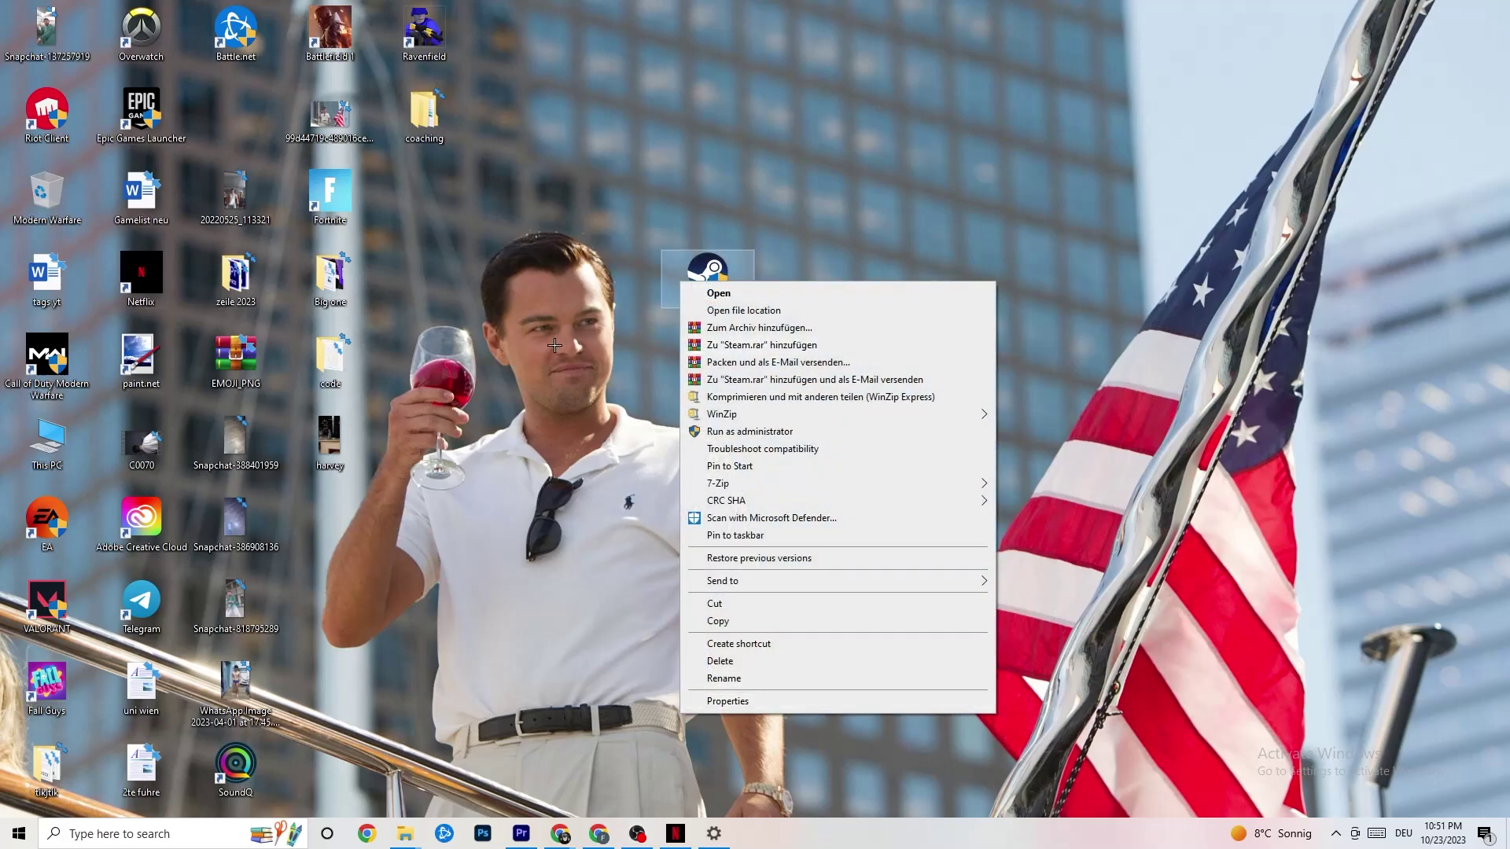
left_click(553, 365)
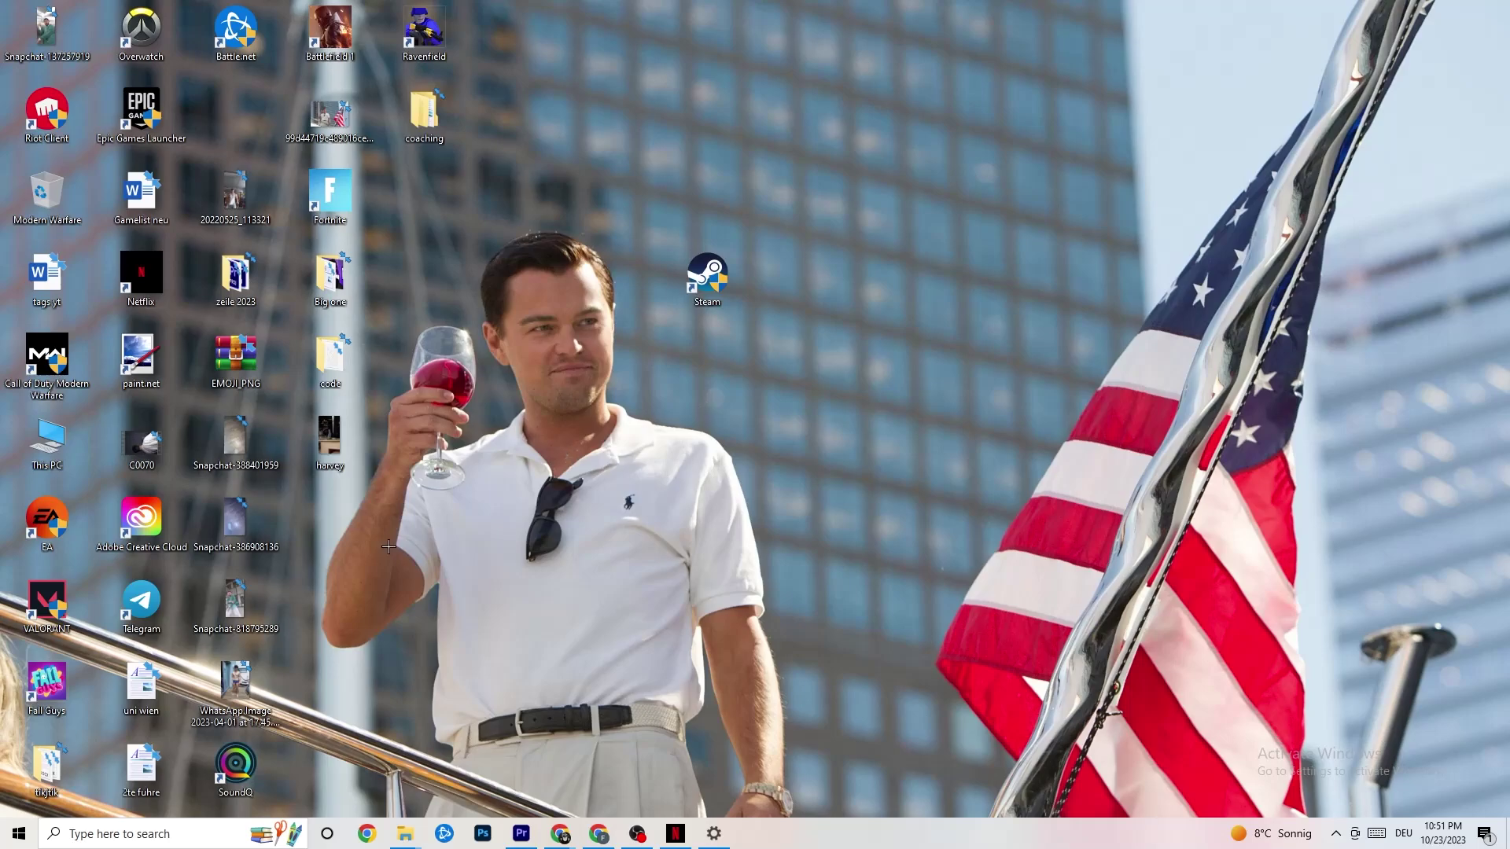
left_click(19, 834)
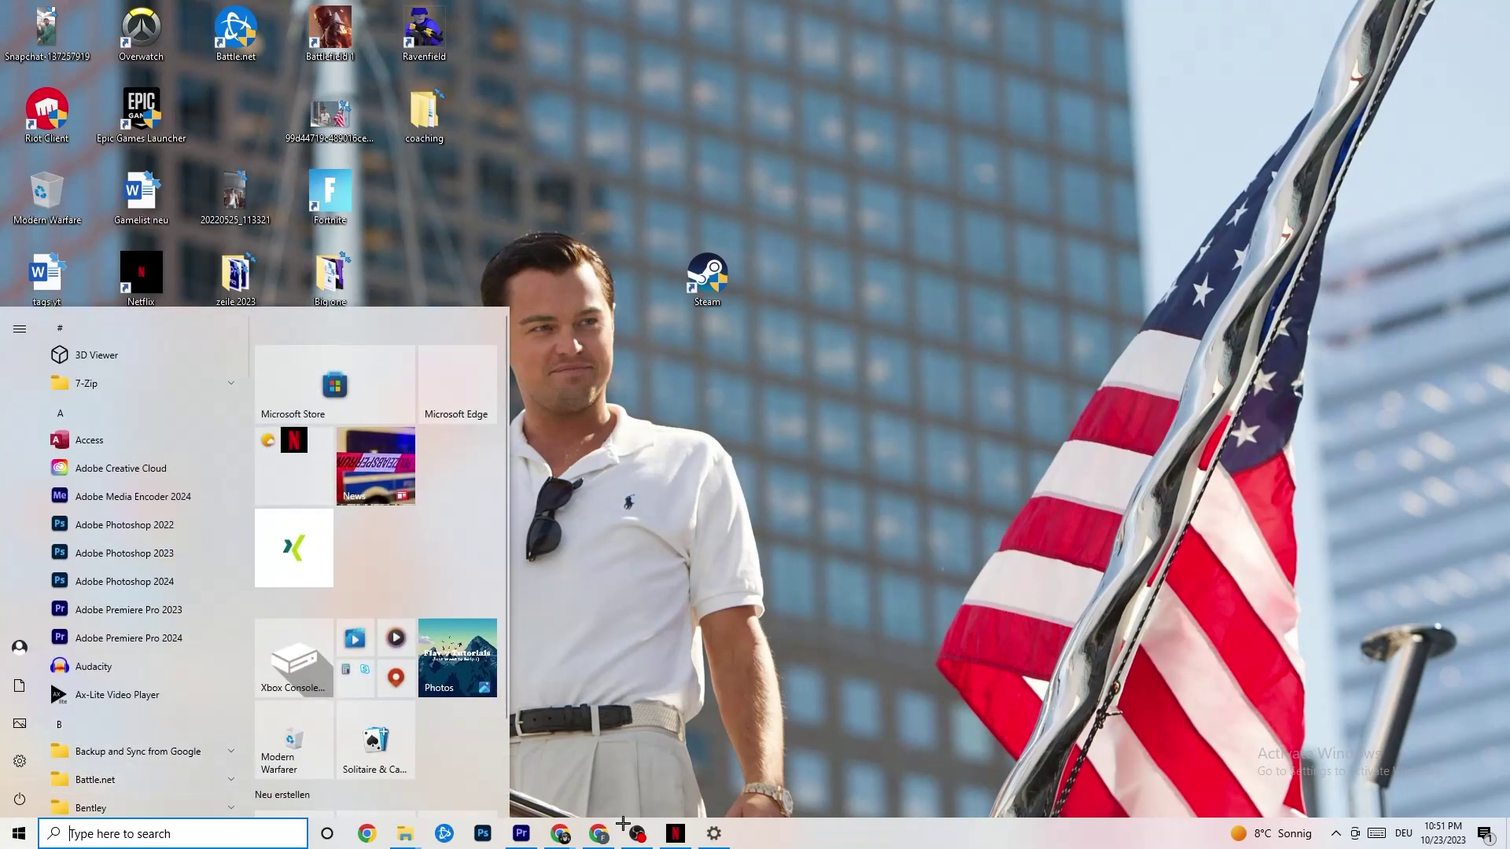
Keep System > Display scale at 100% (Recommended), then go to Power & sleep
left_click(20, 761)
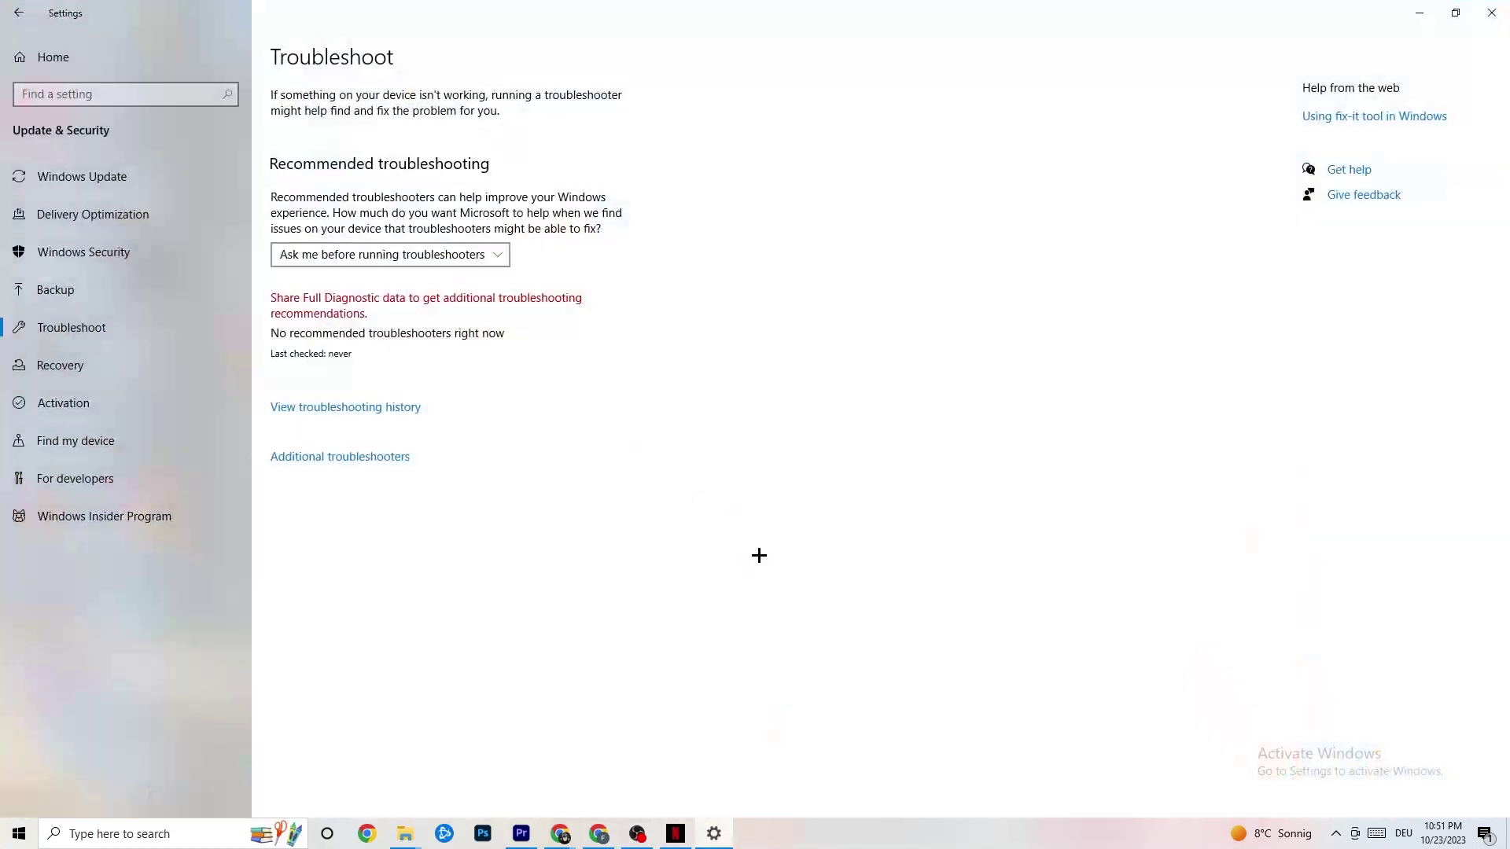
left_click(16, 14)
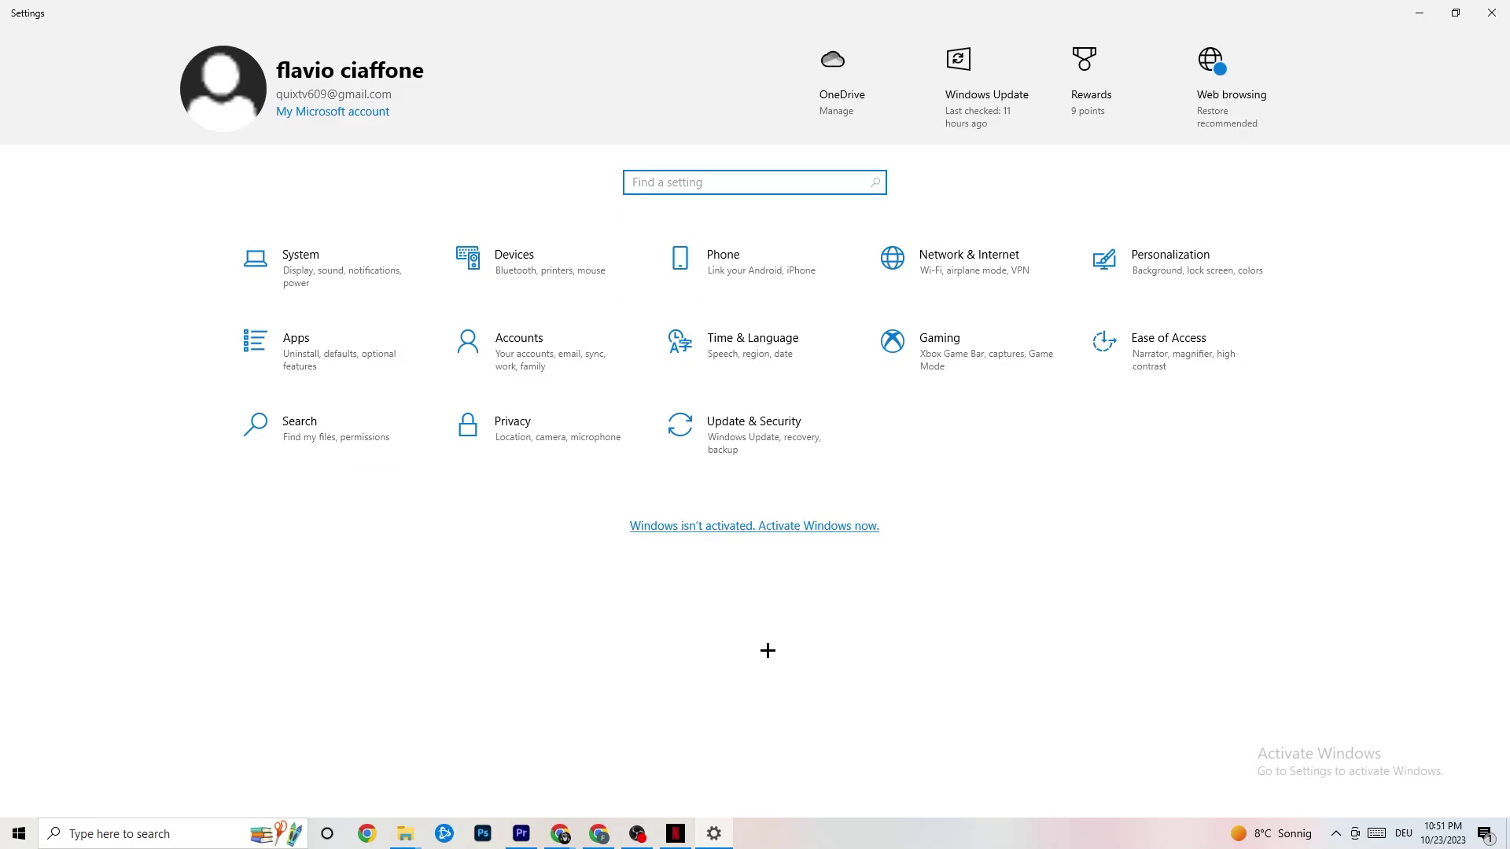
left_click(355, 285)
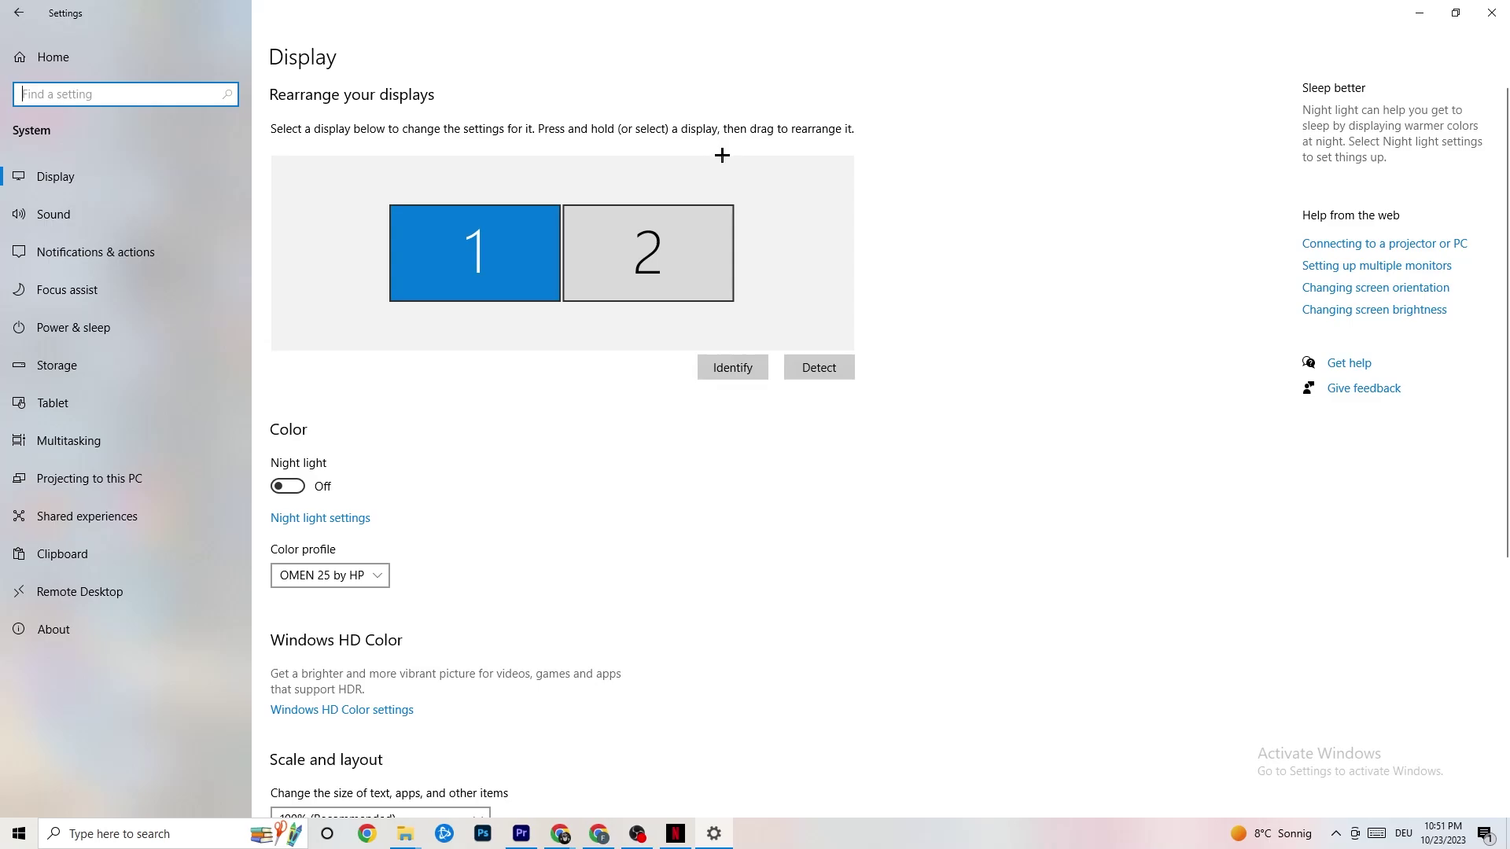
scroll(409, 346, "down", 5)
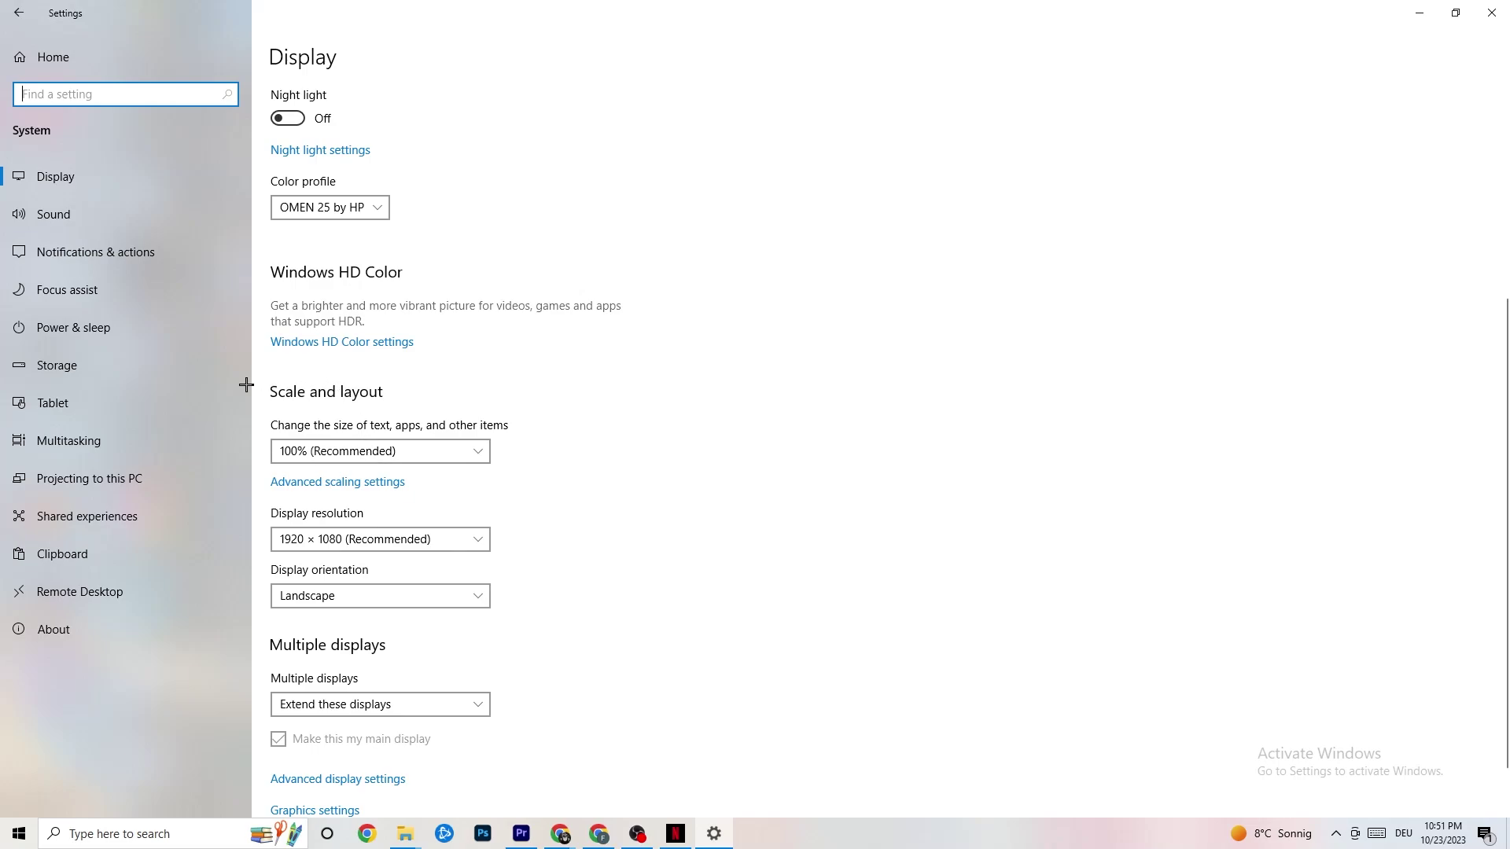
left_click(378, 391)
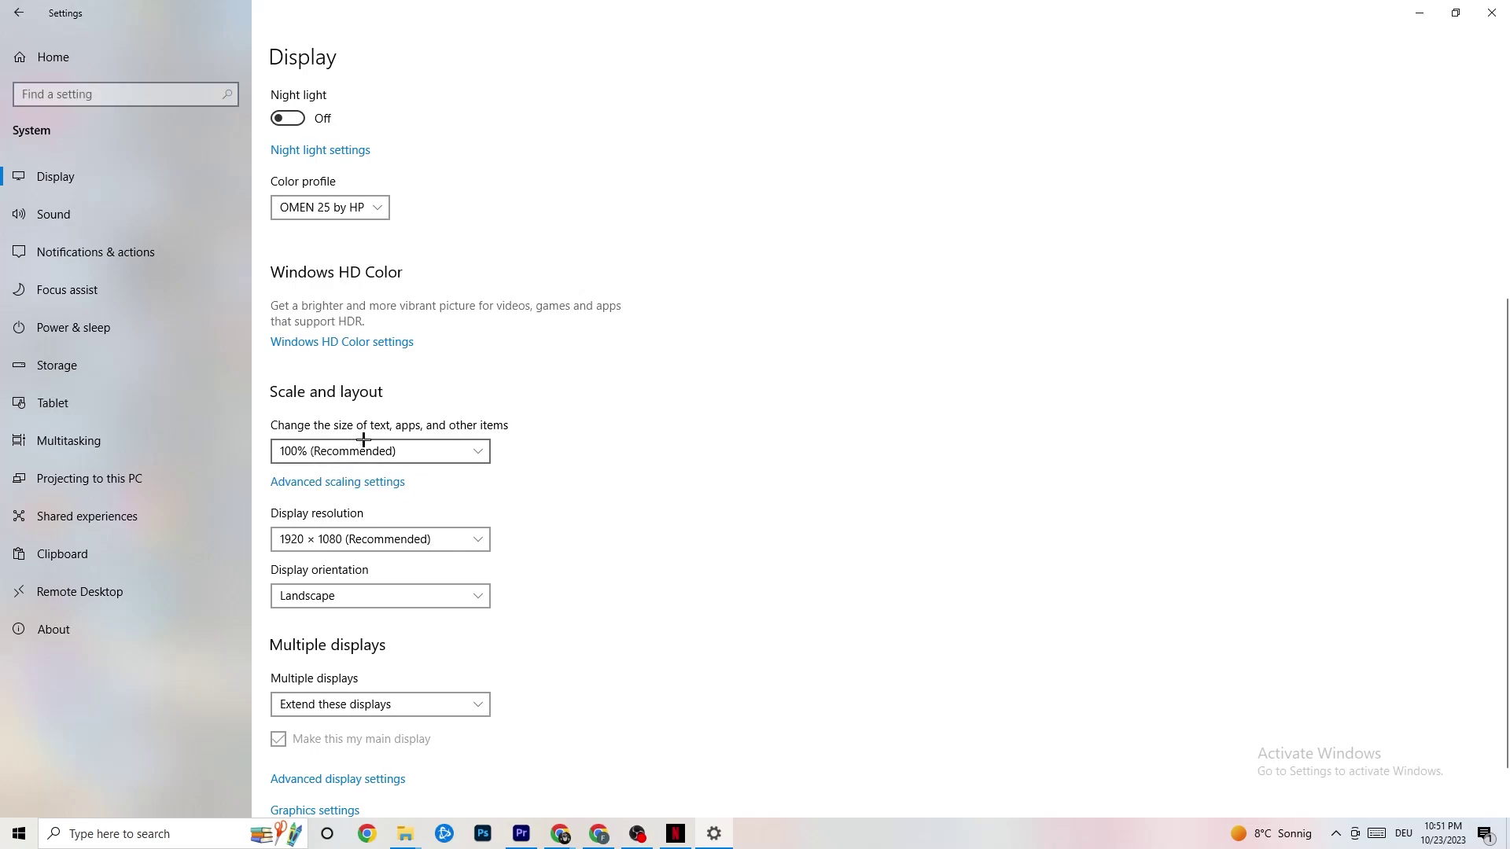
left_click(463, 443)
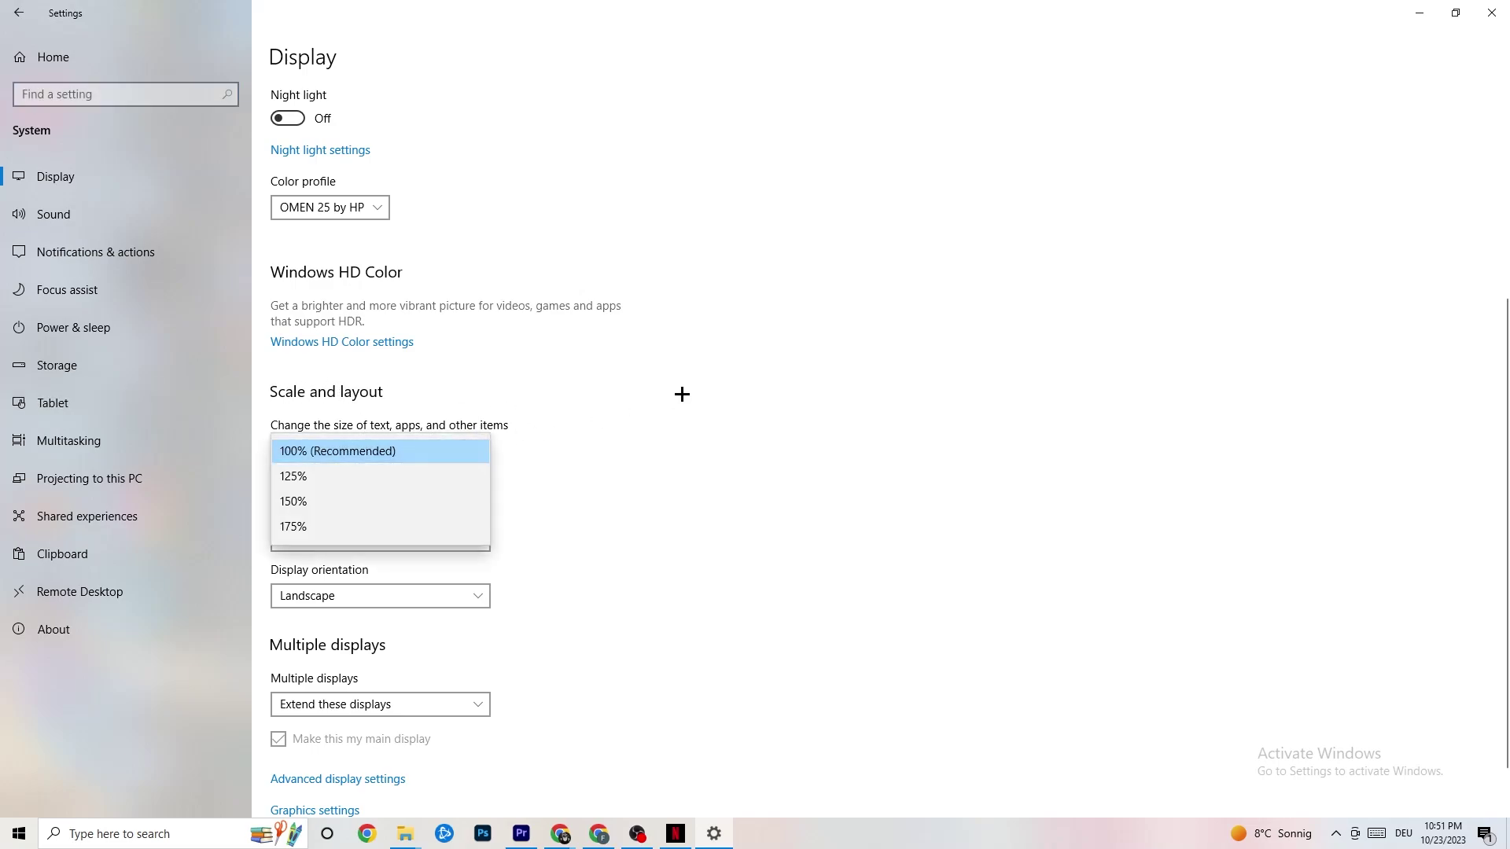
left_click(682, 385)
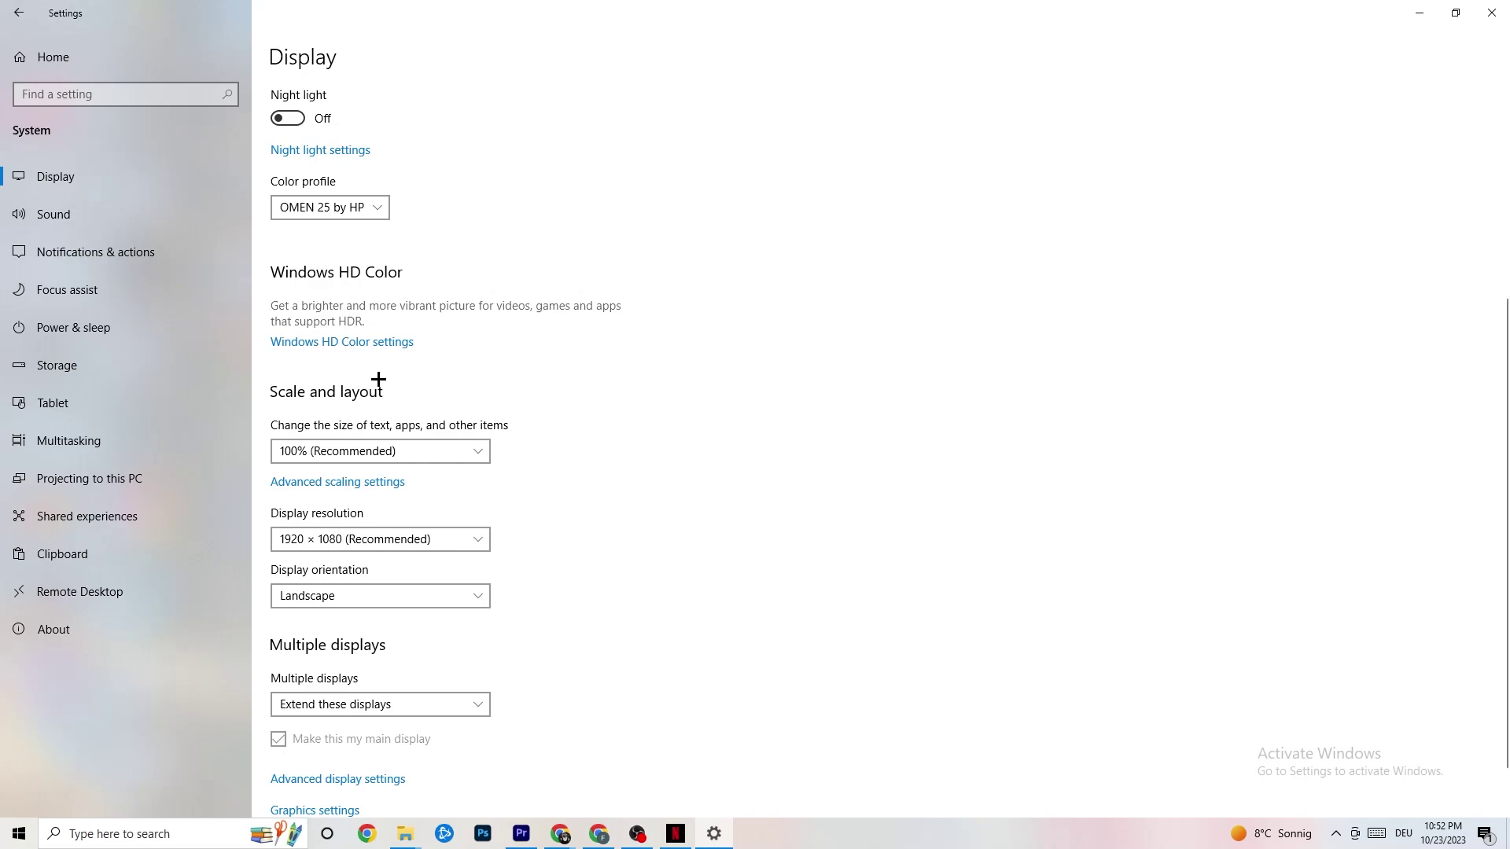
left_click(100, 324)
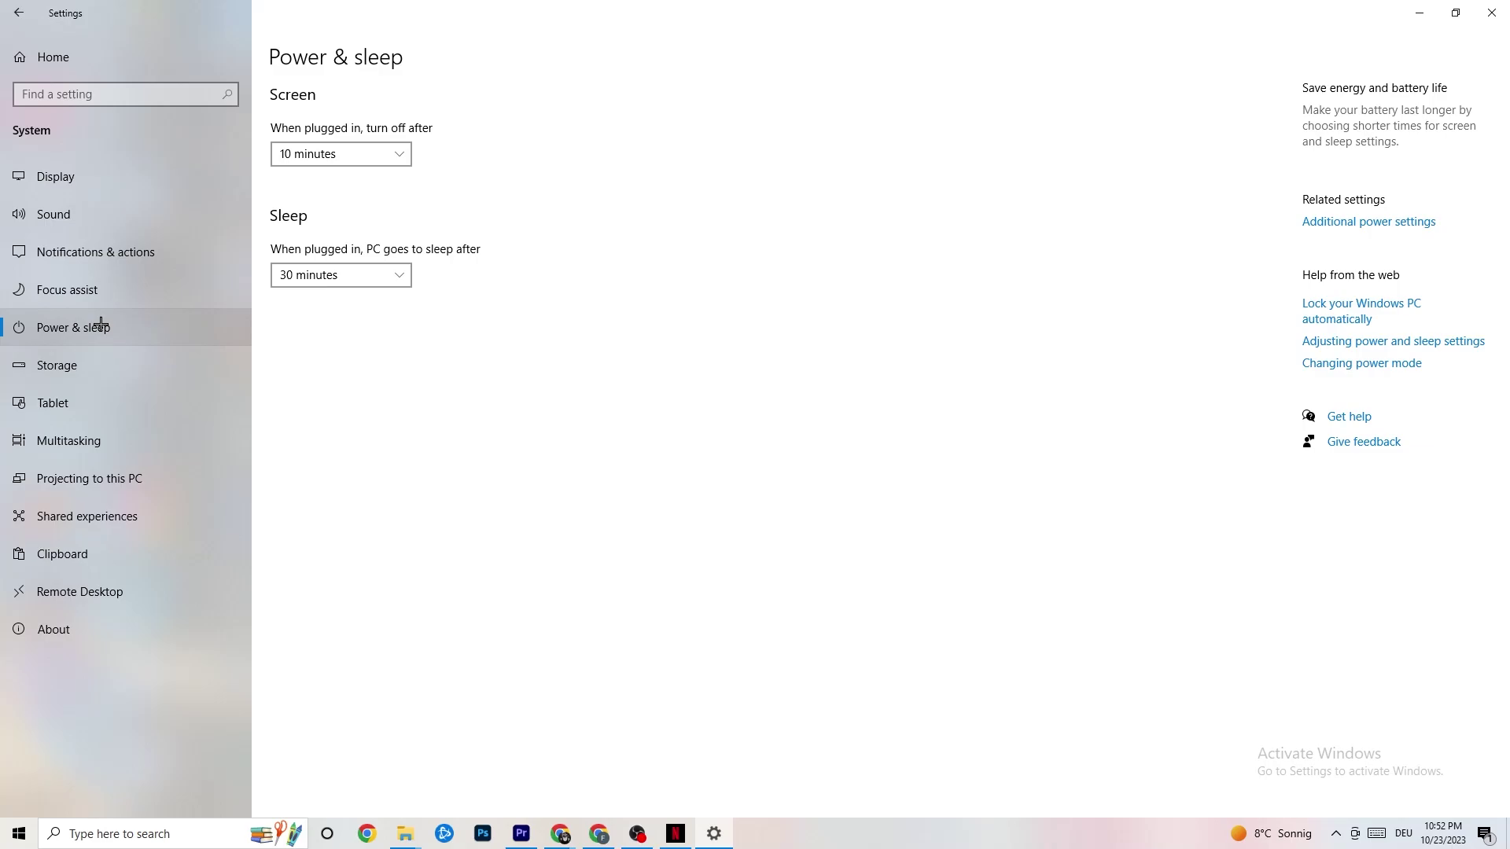
Review the Power Options plans leaving Balanced selected, then go to the Storage page
left_click(1385, 223)
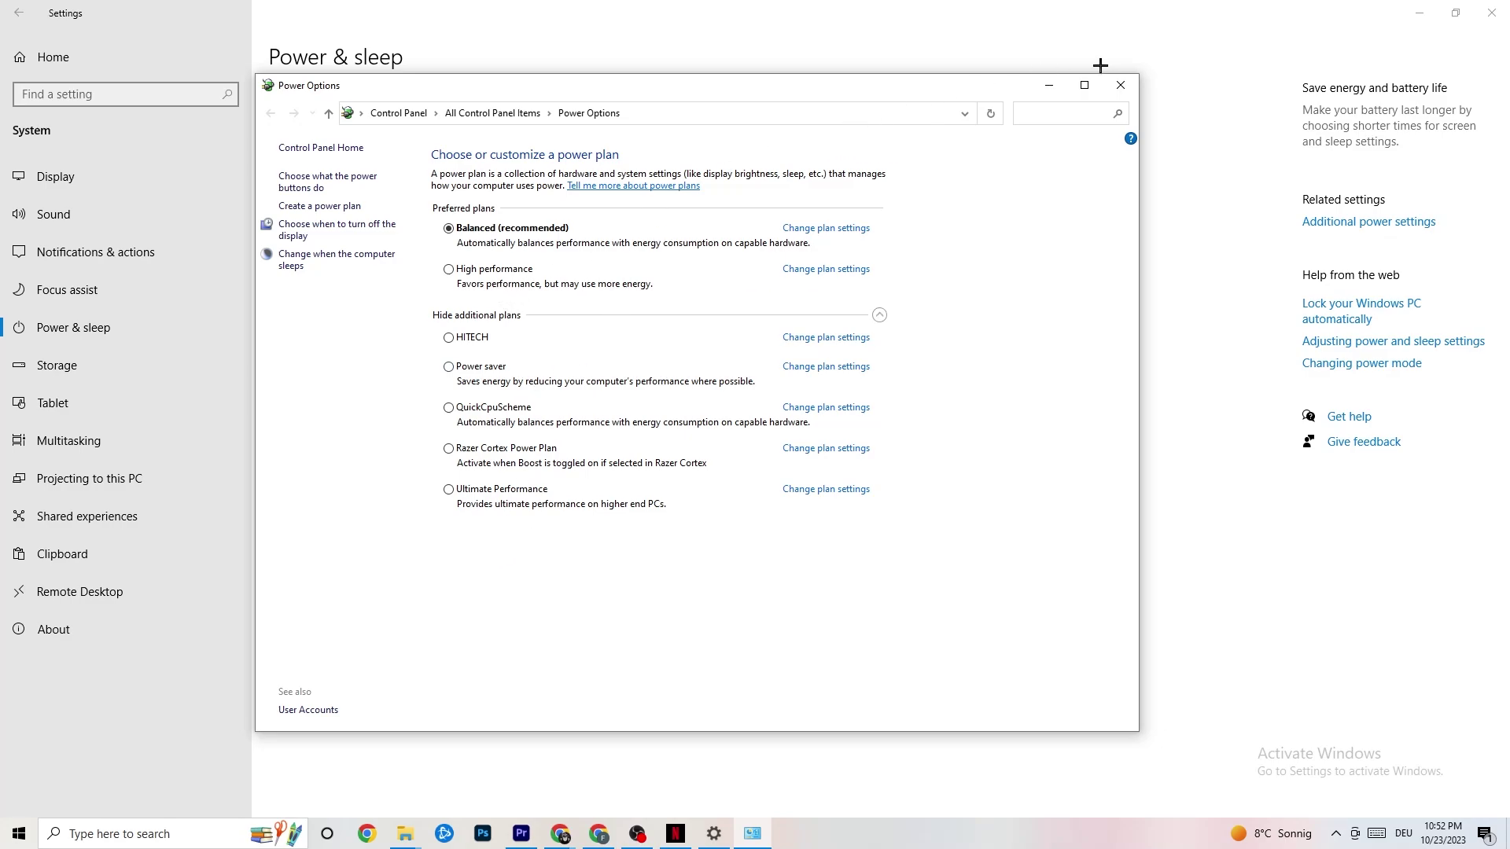
left_click(1117, 88)
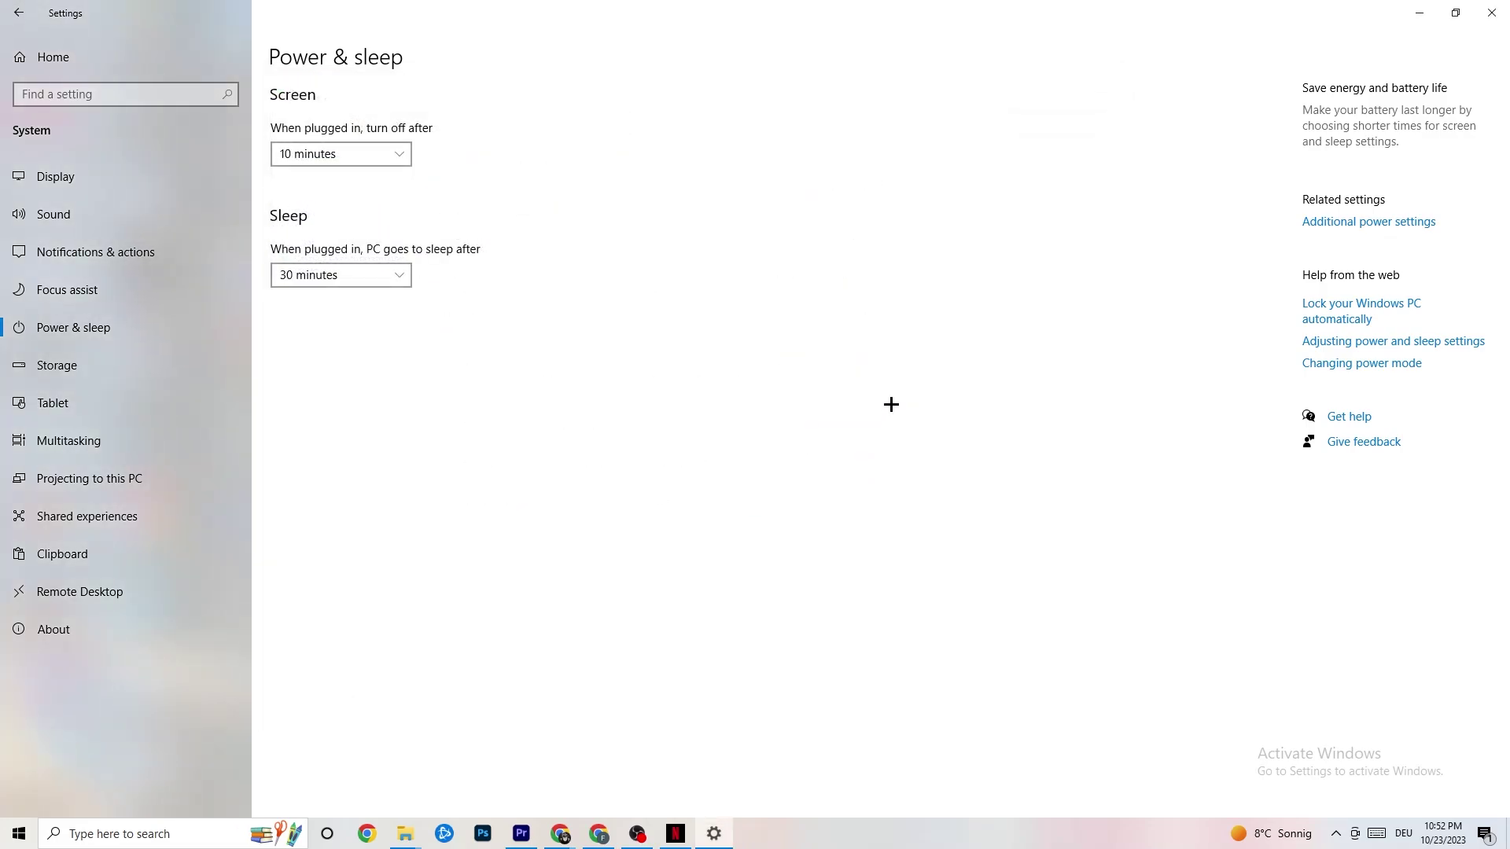
left_click(91, 370)
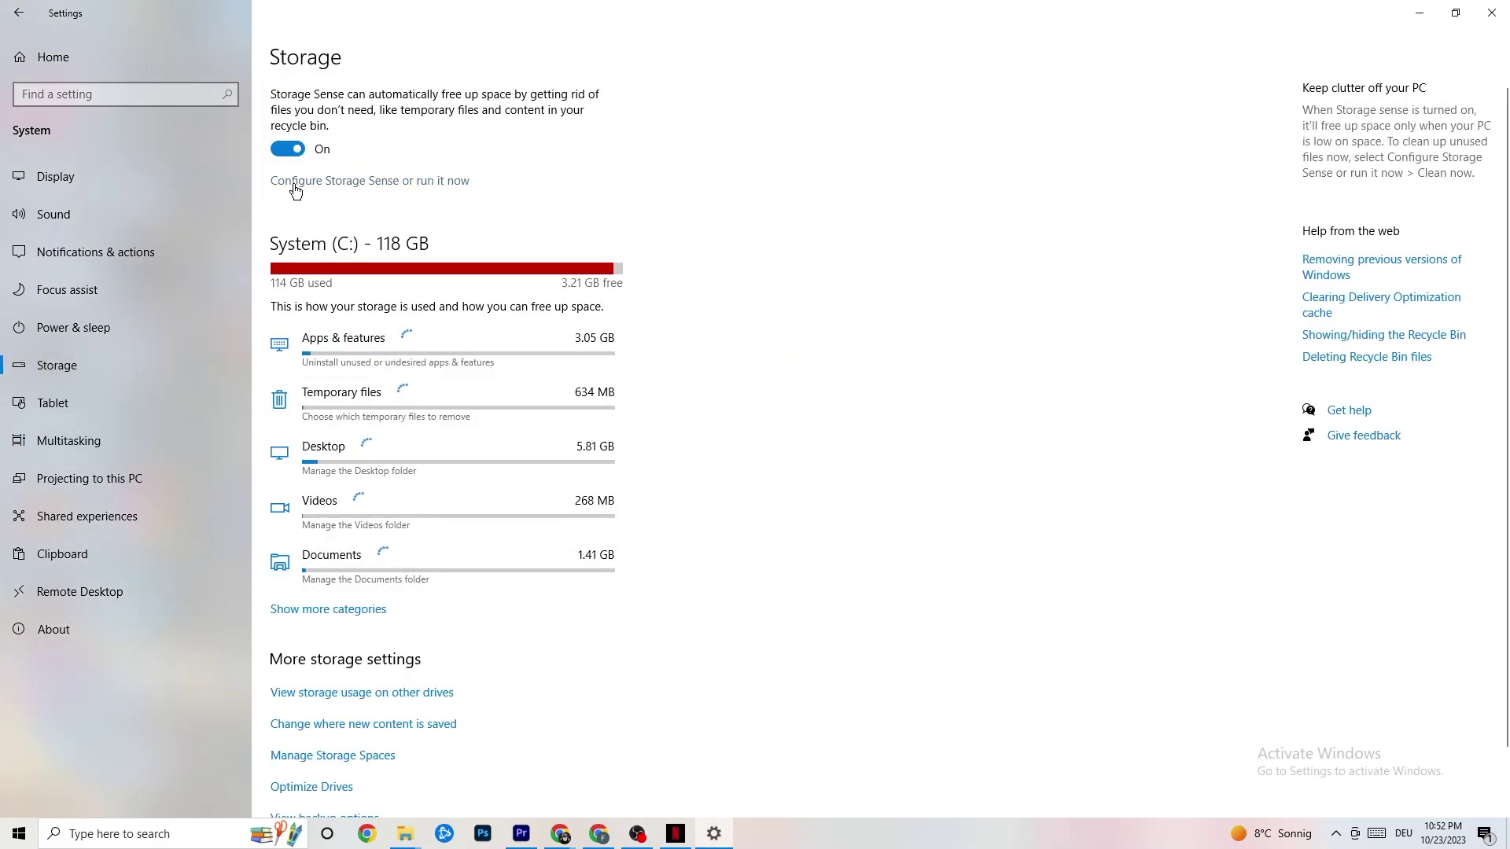
Keep Storage Sense running every week, then return to the Settings home page
left_click(421, 182)
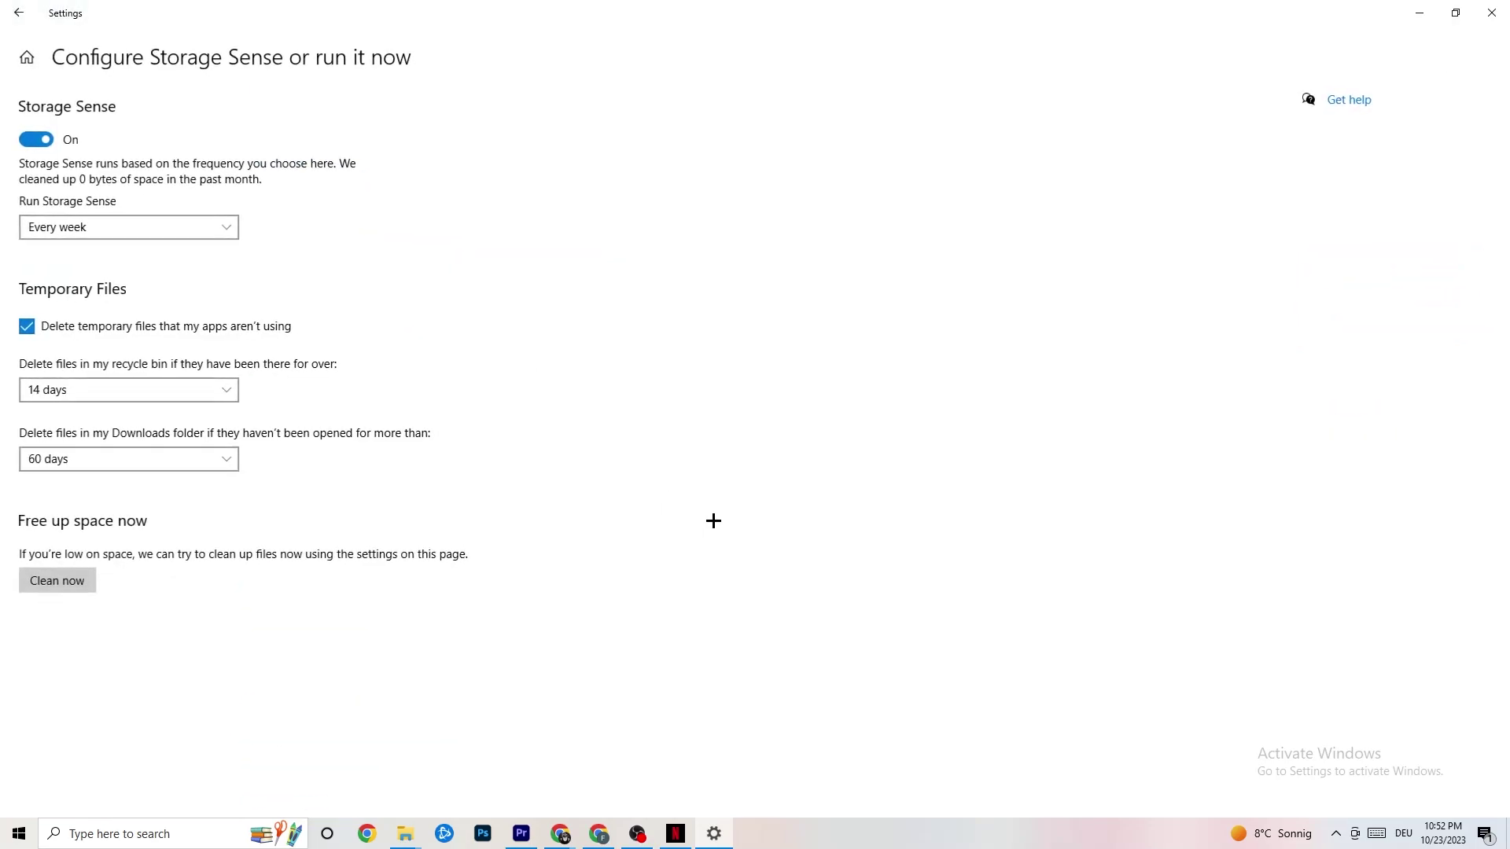
left_click(175, 224)
left_click(638, 341)
left_click(91, 228)
left_click(576, 131)
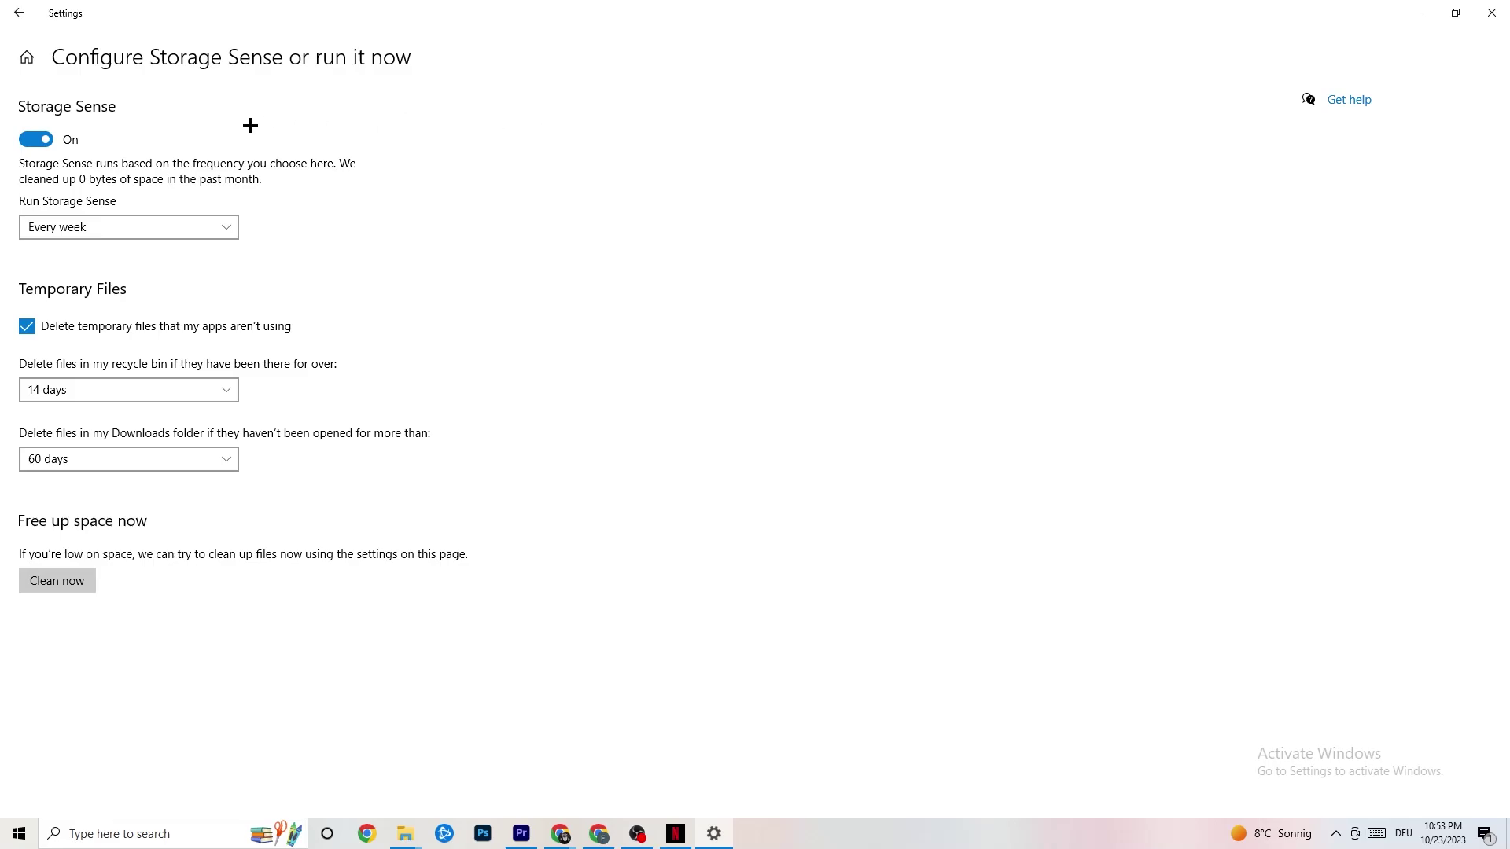
left_click(32, 15)
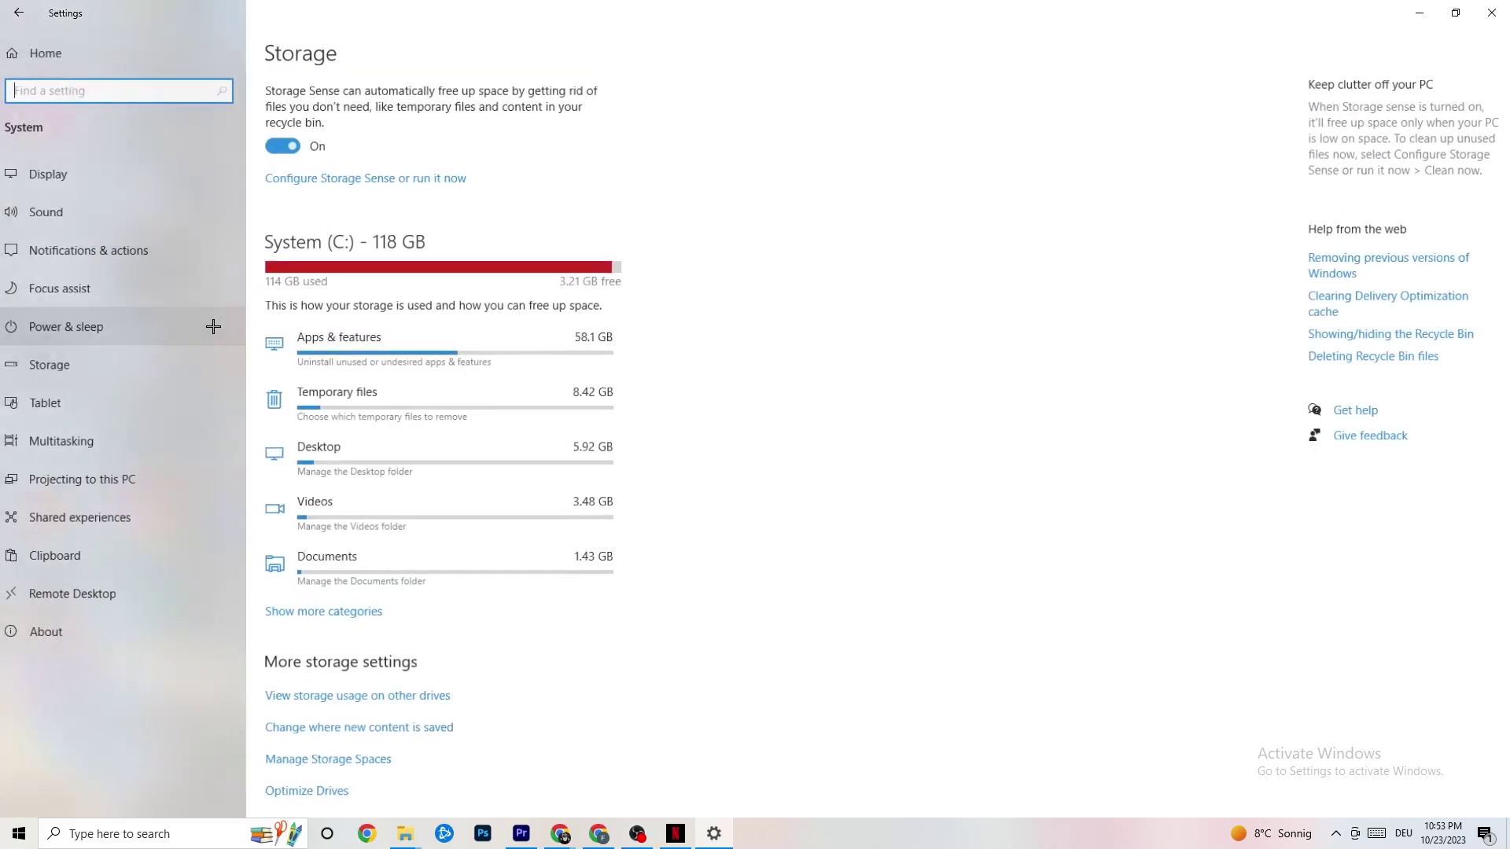
left_click(18, 13)
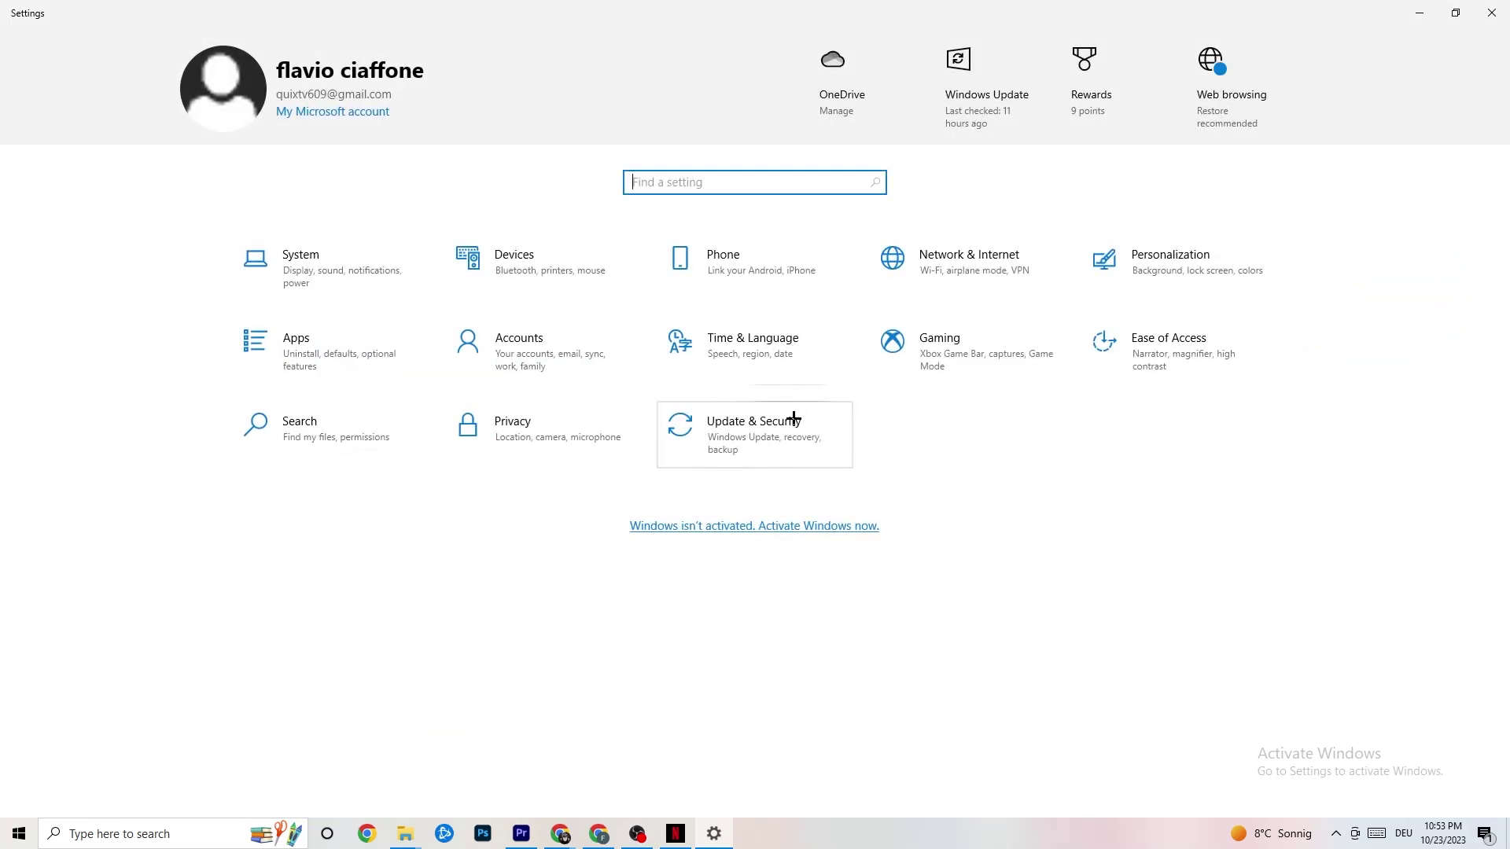
Open Gaming settings with Xbox Game Bar off, then view Captures with background recording off
left_click(970, 361)
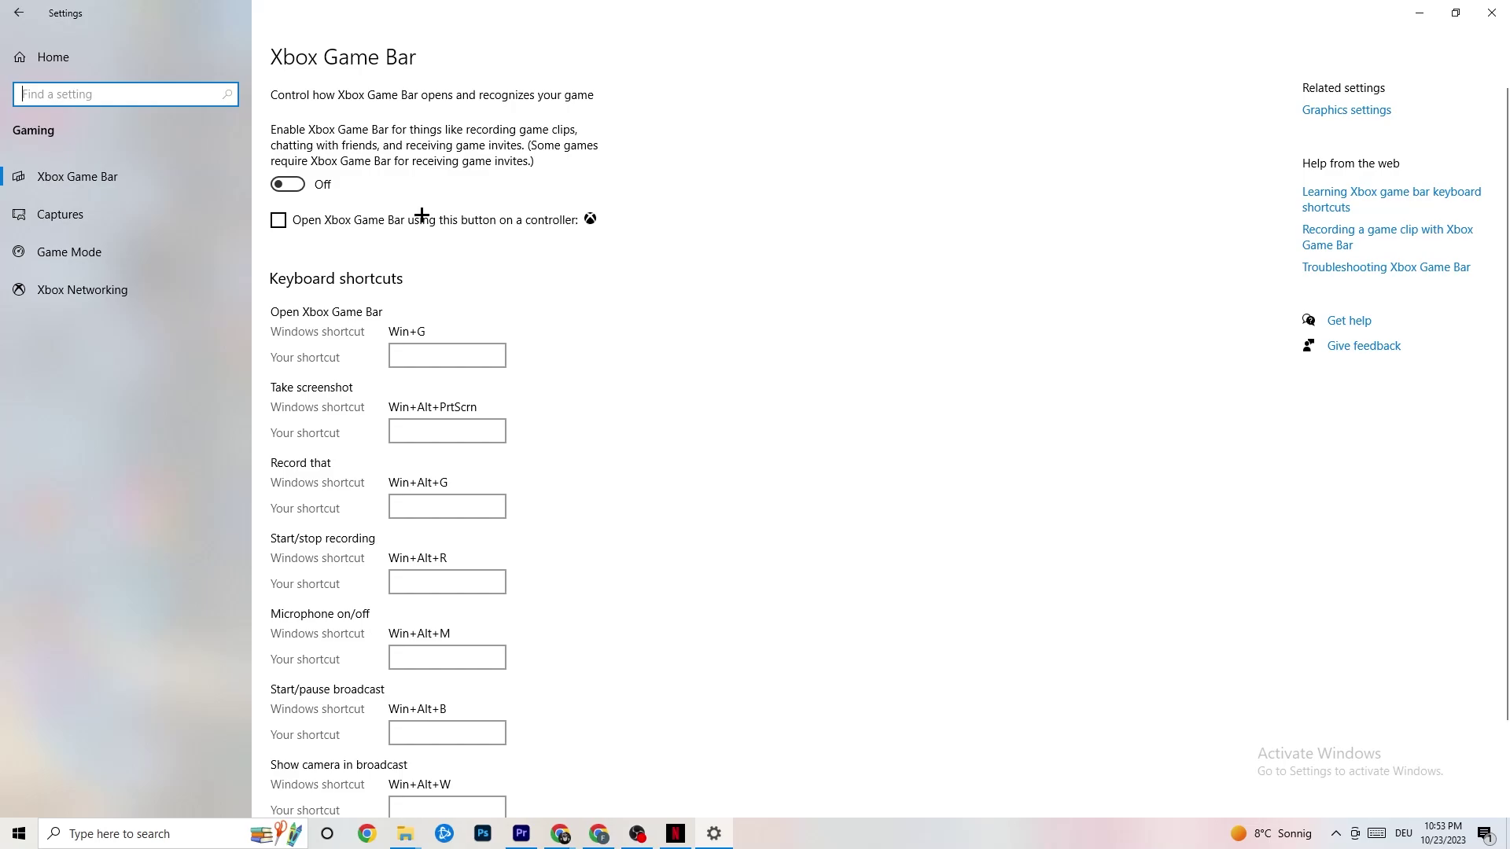
left_click(100, 205)
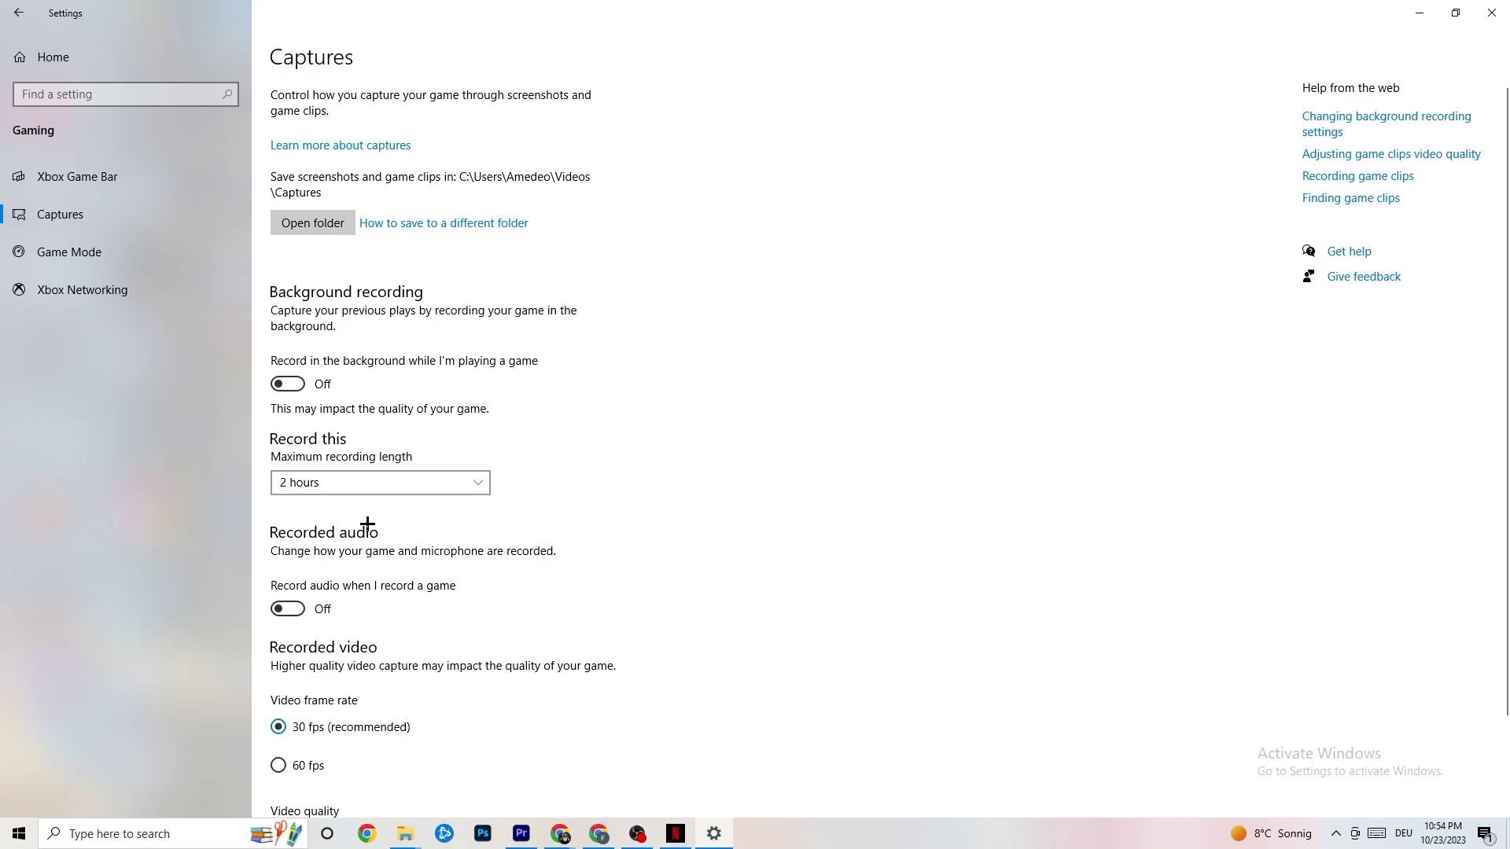
Confirm Game Mode is switched on, then close the Settings window
left_click(79, 253)
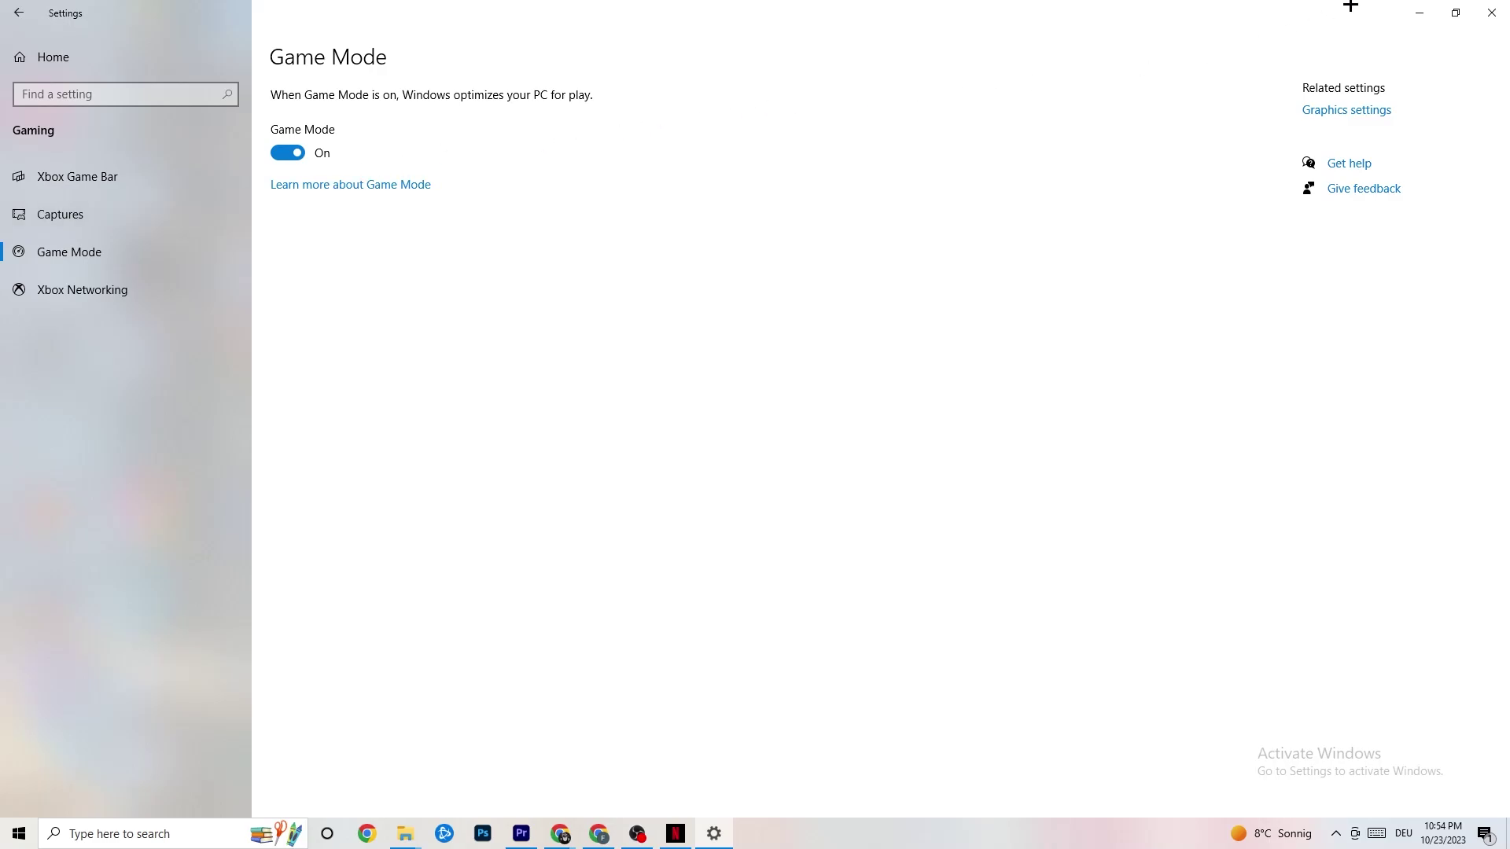
left_click(1485, 13)
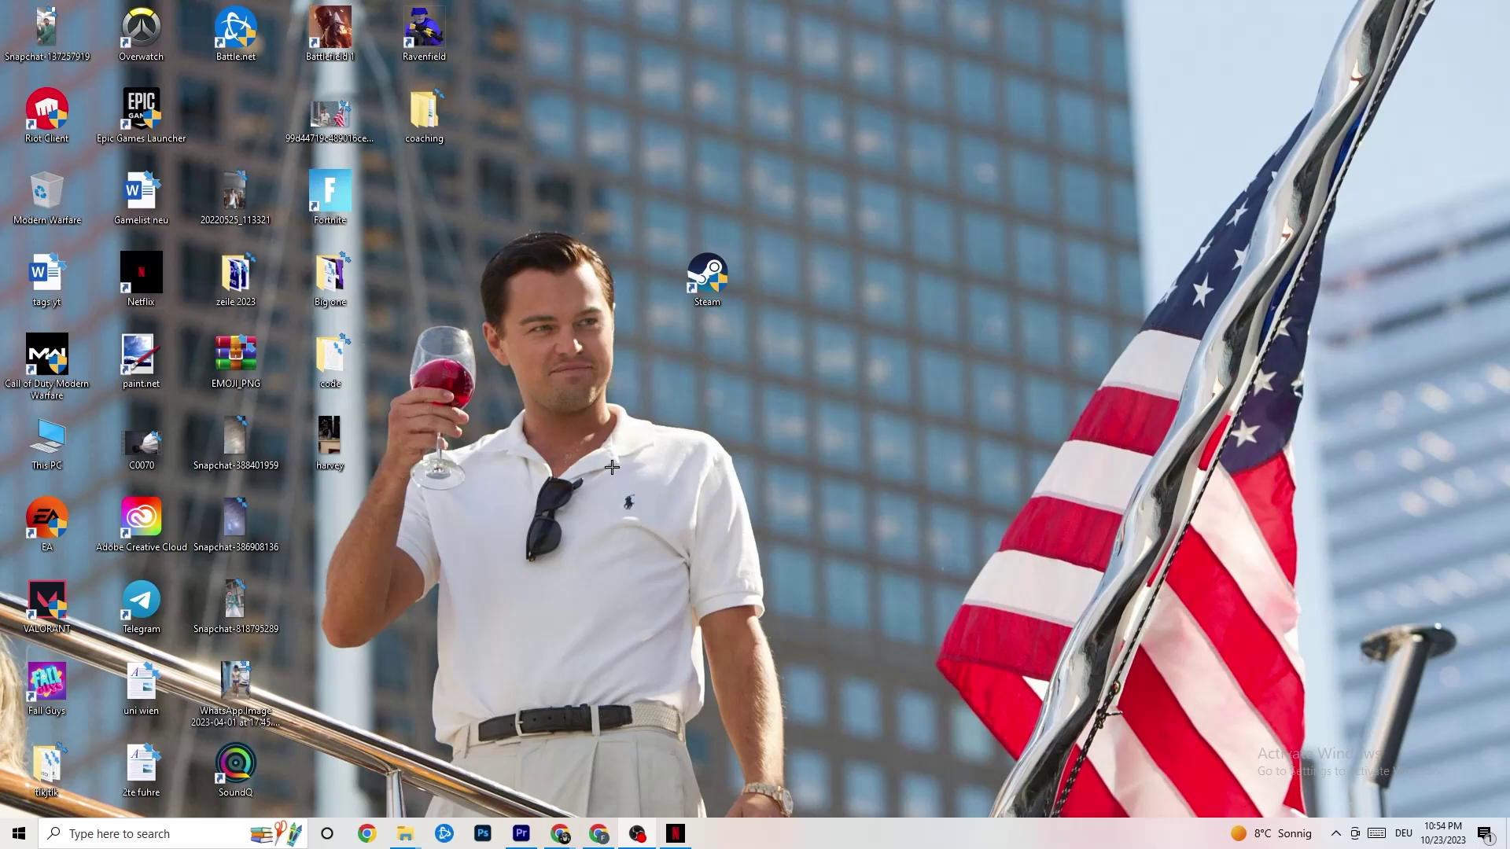
Launch Task Manager from the taskbar and review running processes, leaving Netflix running
right_click(772, 845)
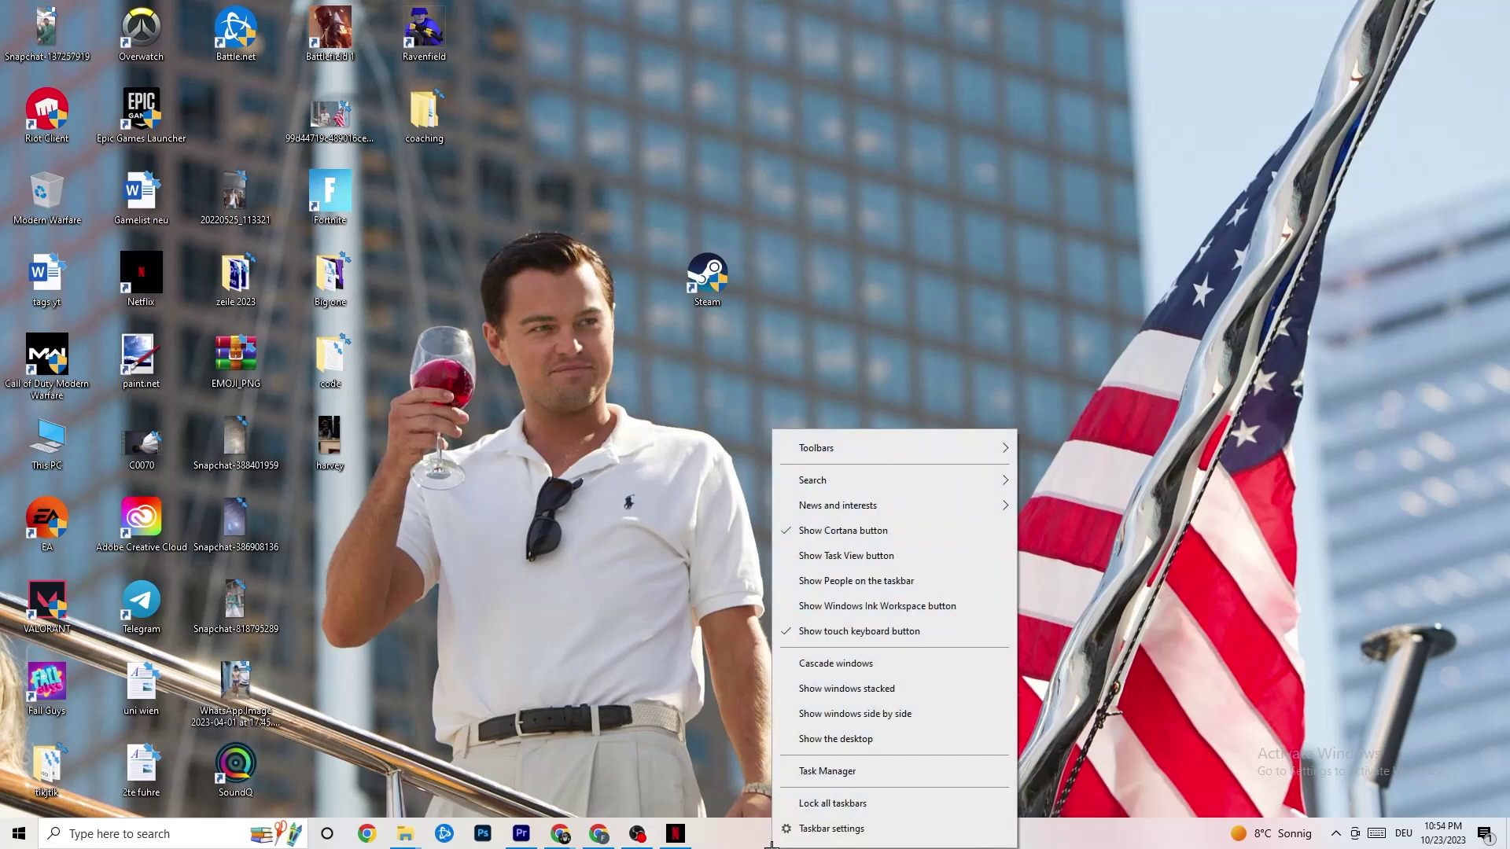
left_click(818, 770)
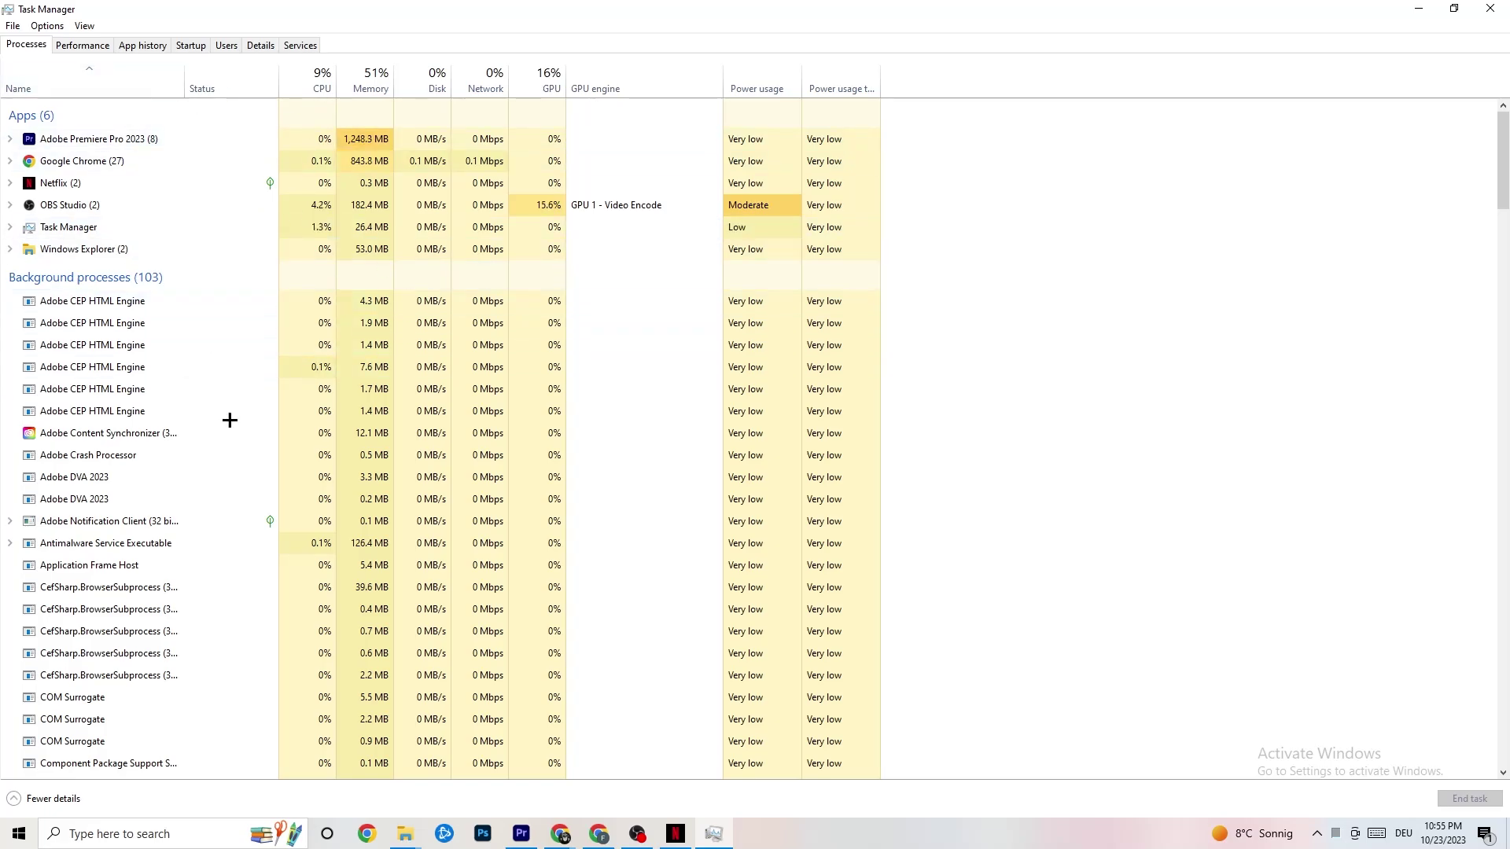
scroll(334, 587, "down", 3)
scroll(315, 550, "down", 4)
scroll(297, 515, "up", 7)
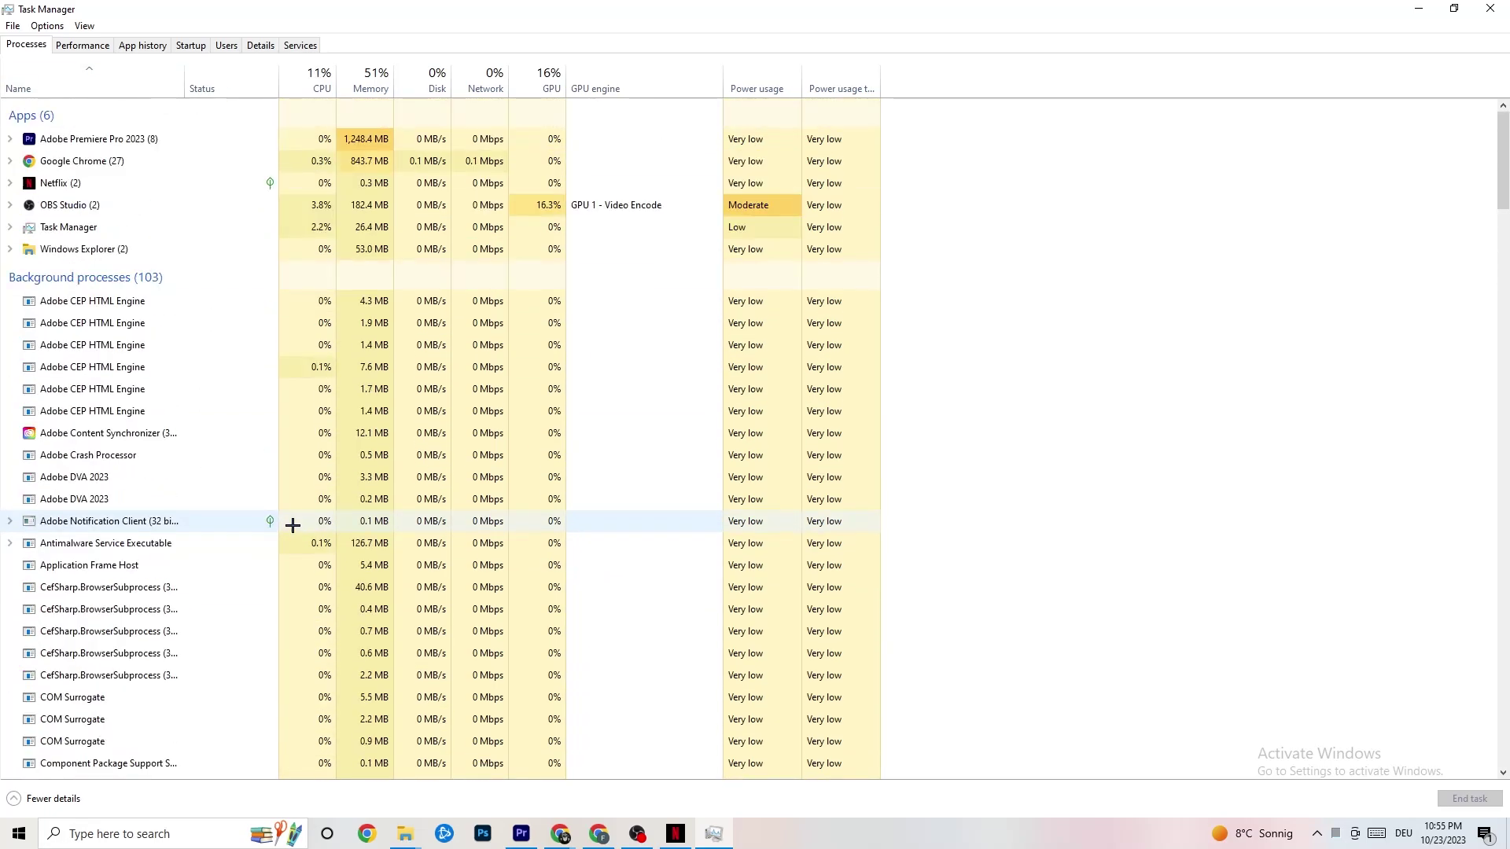
scroll(244, 460, "down", 2)
scroll(245, 459, "up", 2)
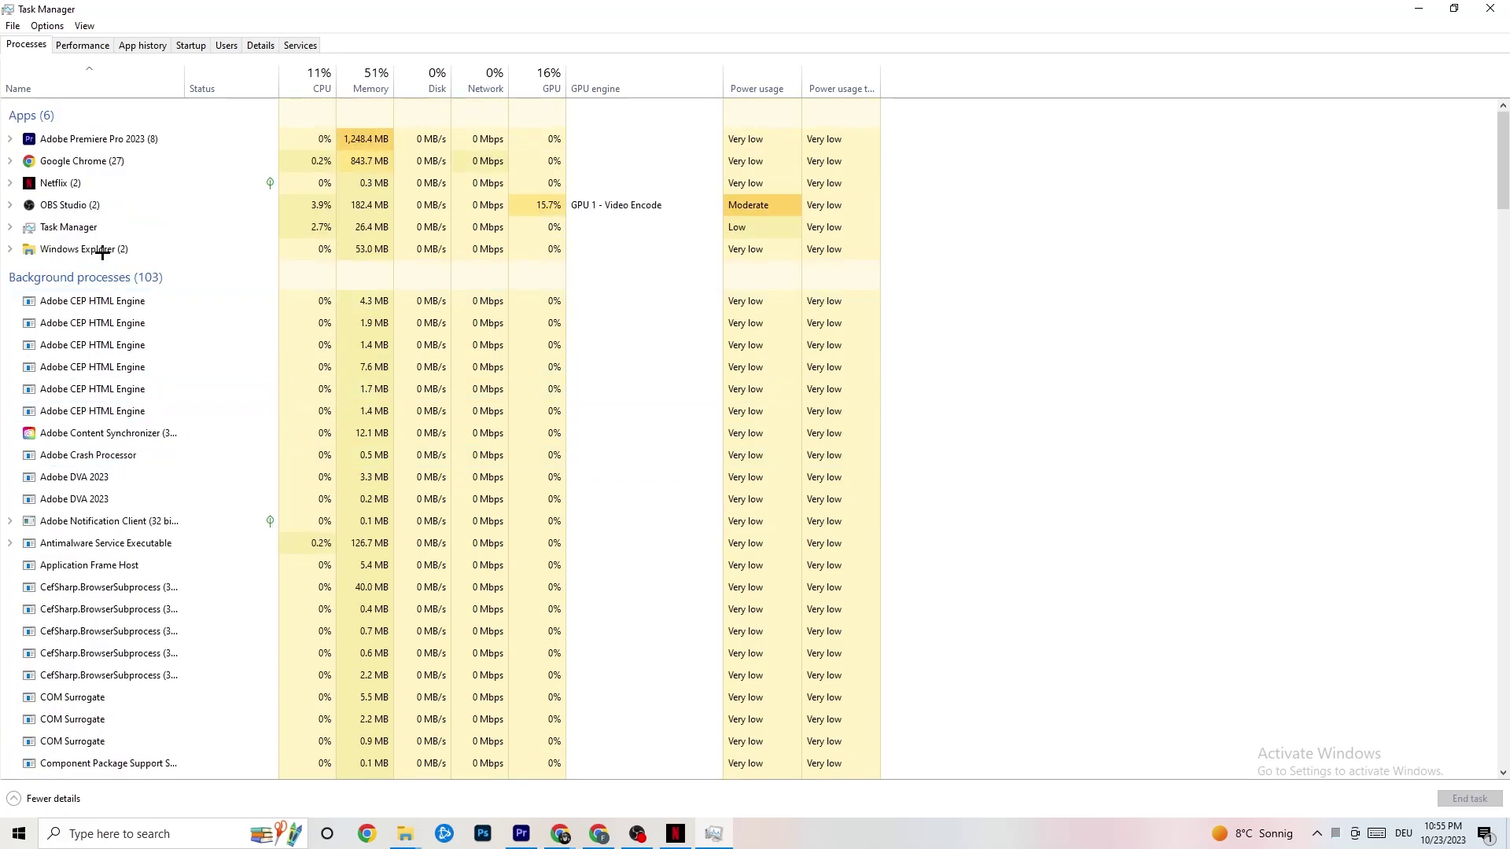
right_click(107, 184)
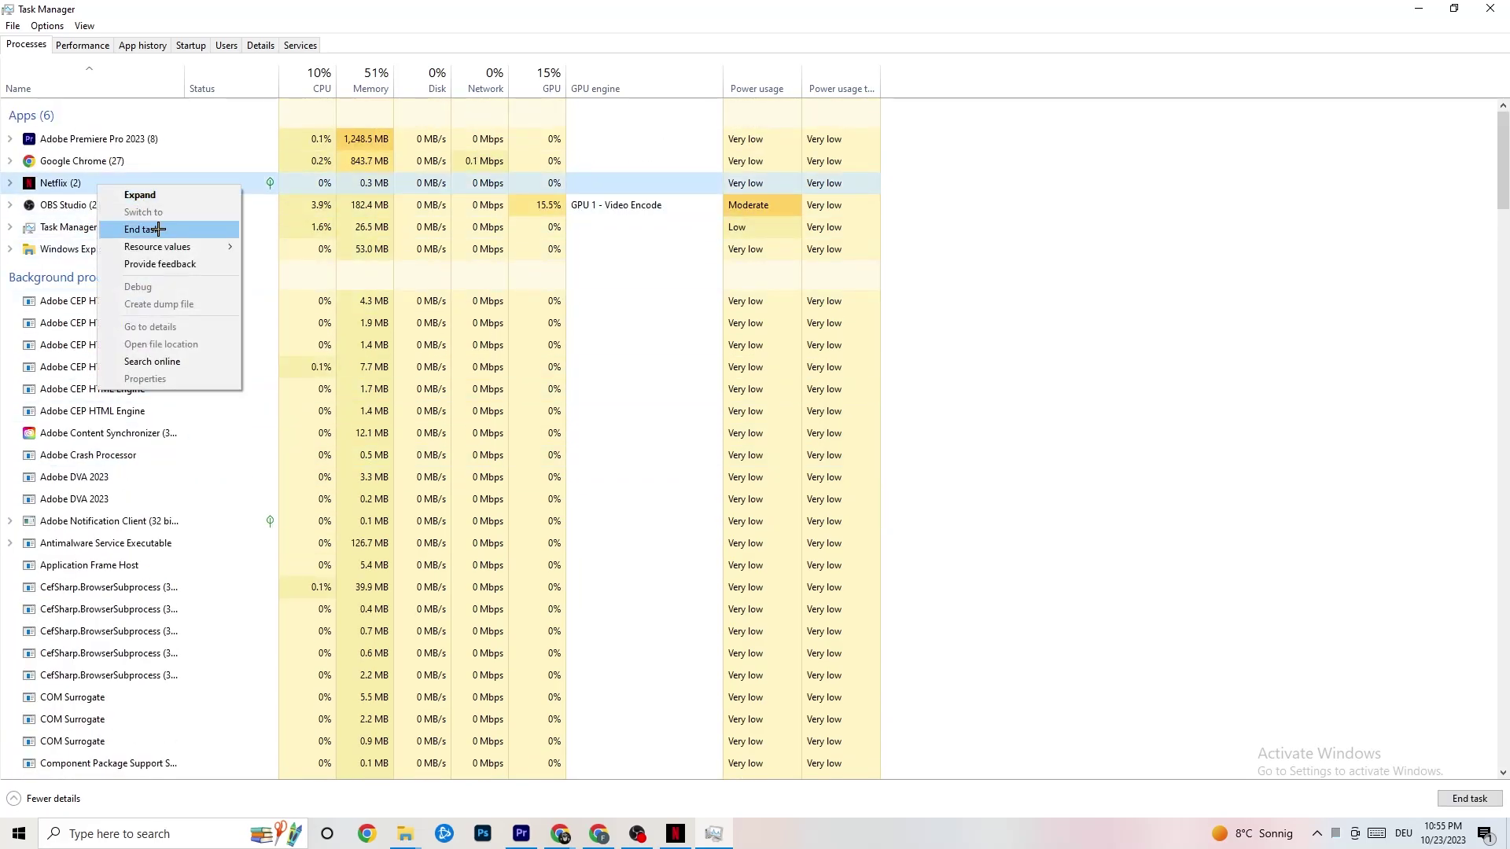
left_click(1122, 253)
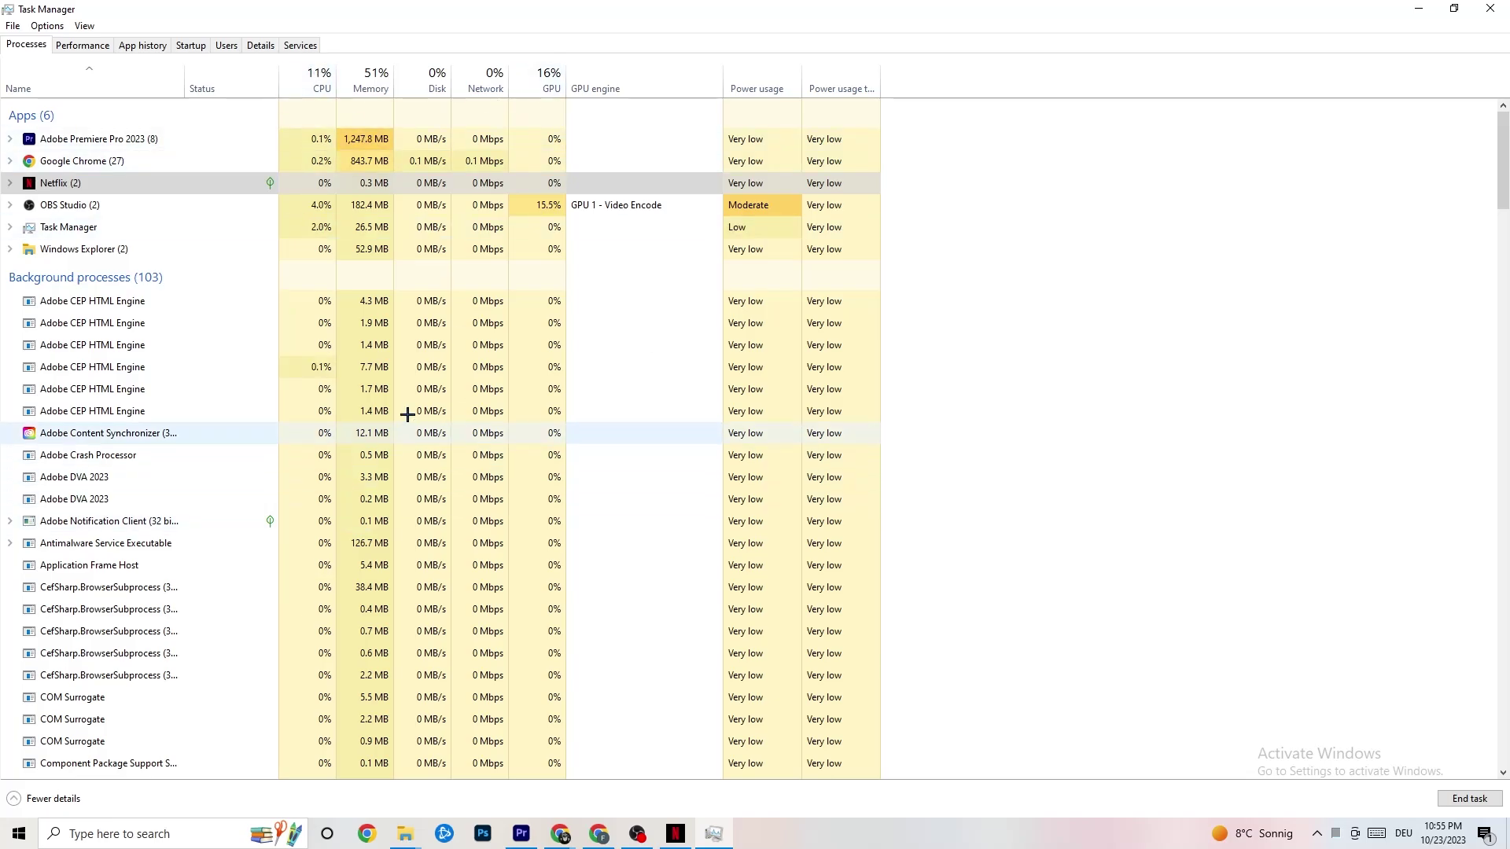
Check Adobe Premiere Pro's priority on the Details tab, then view the Startup apps list
left_click(250, 46)
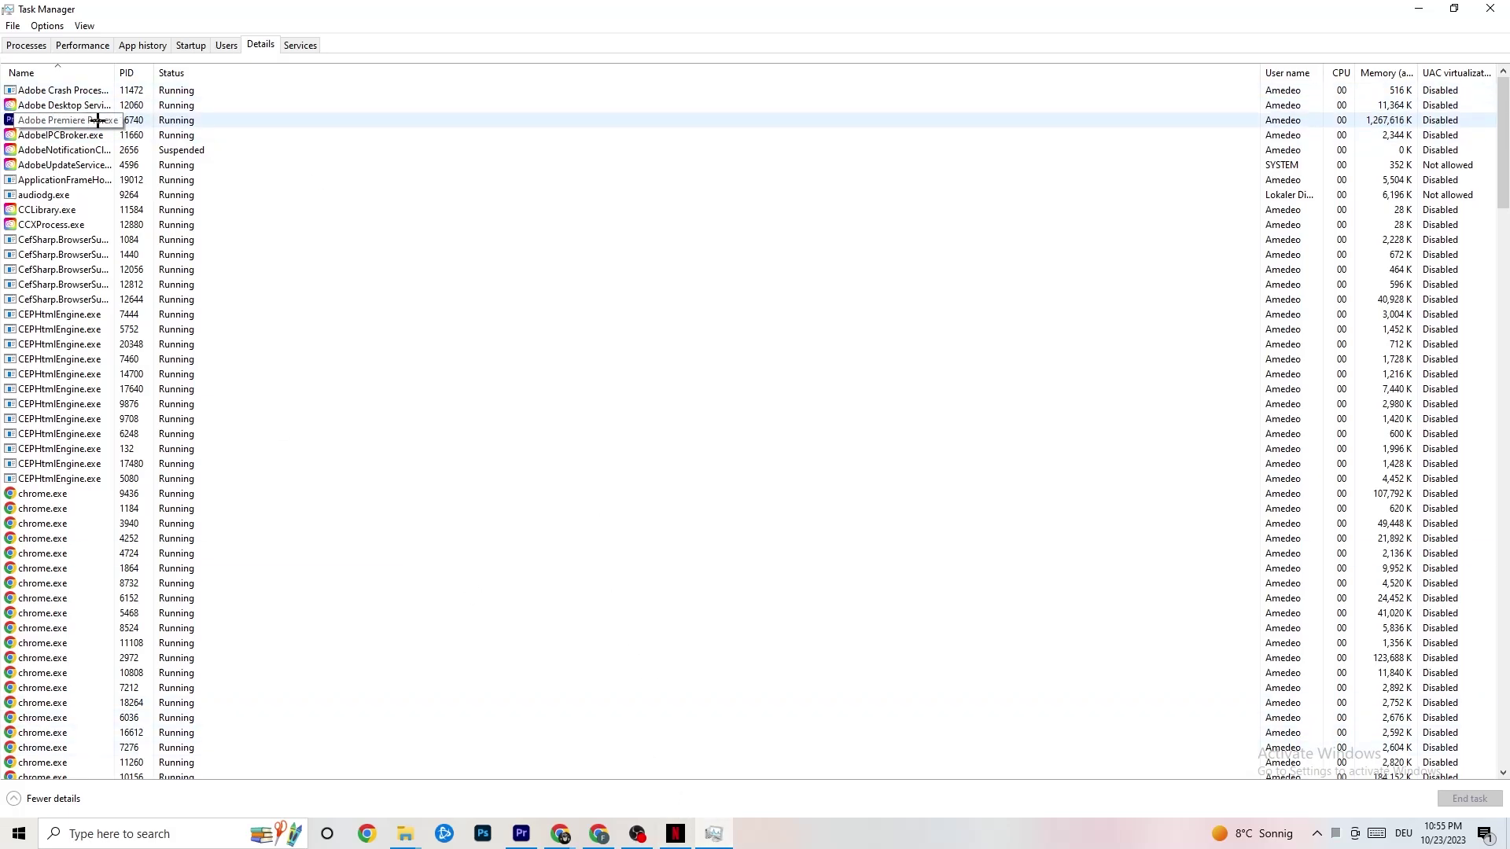
right_click(147, 122)
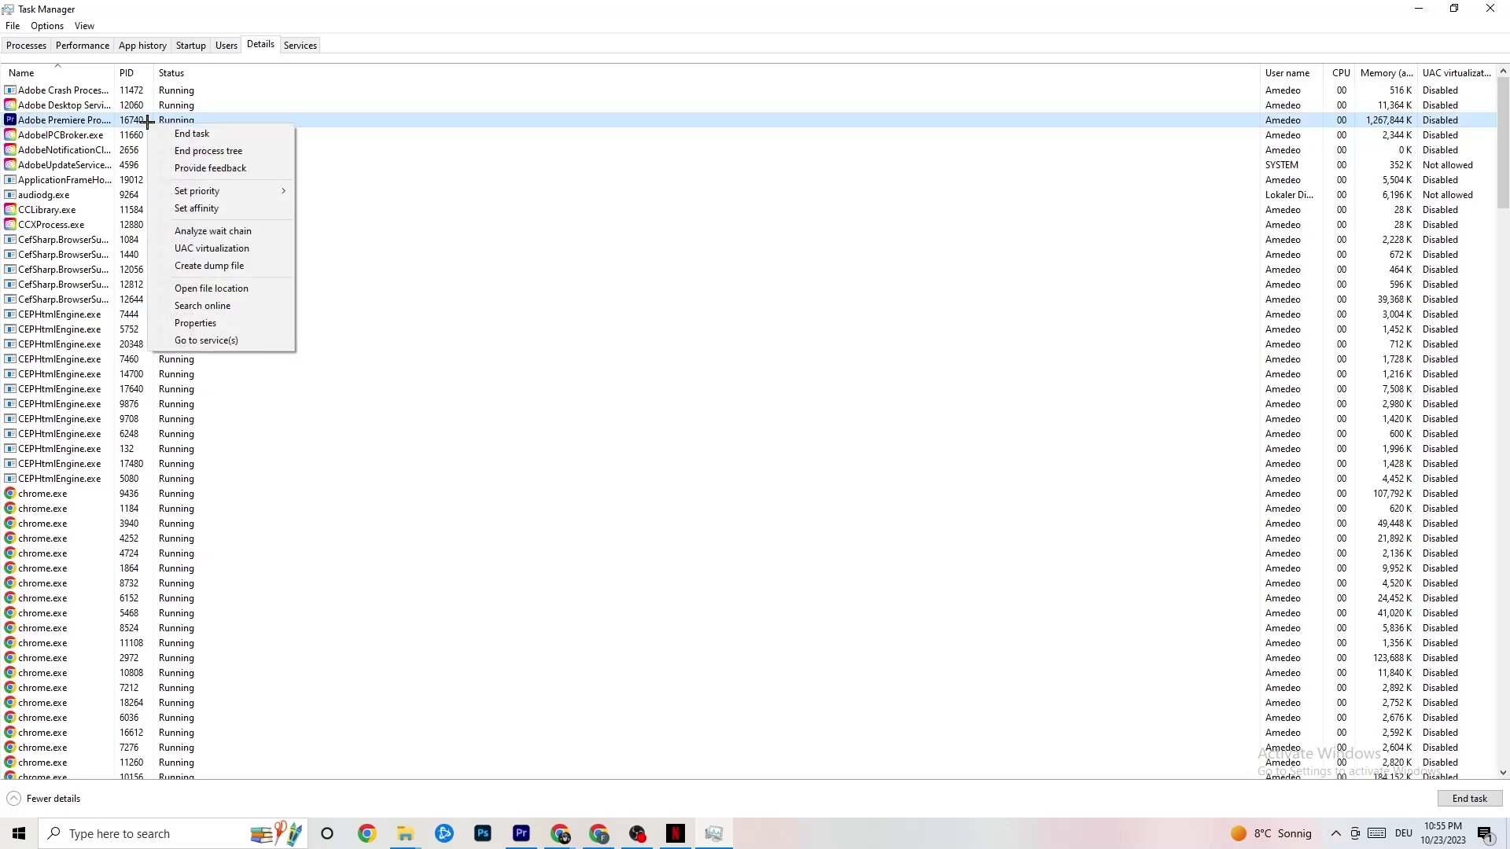
mouse_move(233, 191)
left_click(190, 45)
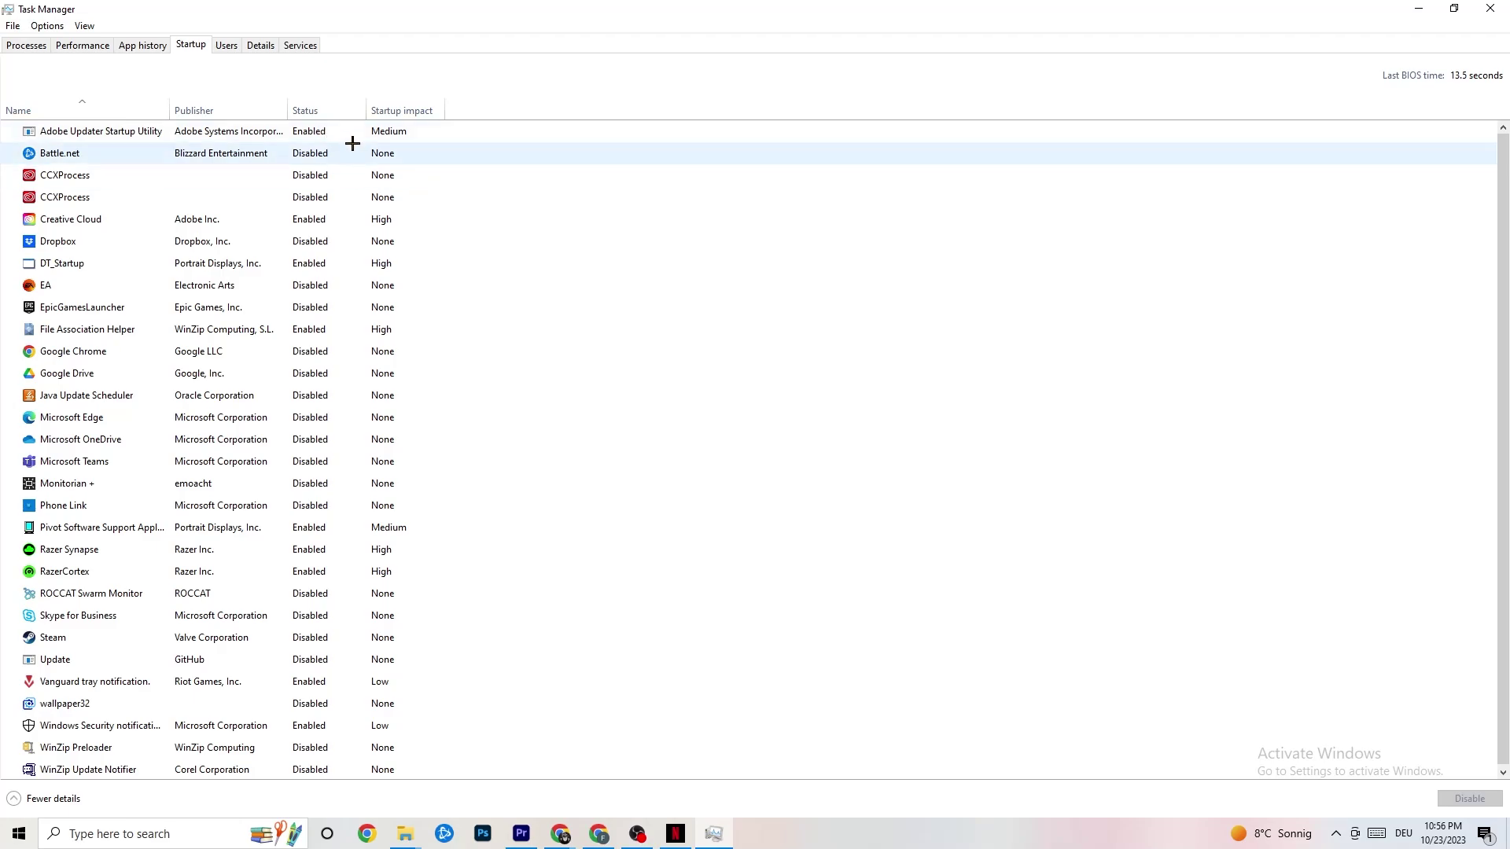
Inspect the Google Drive and Pivot Software startup entries unchanged, then close Task Manager
right_click(220, 375)
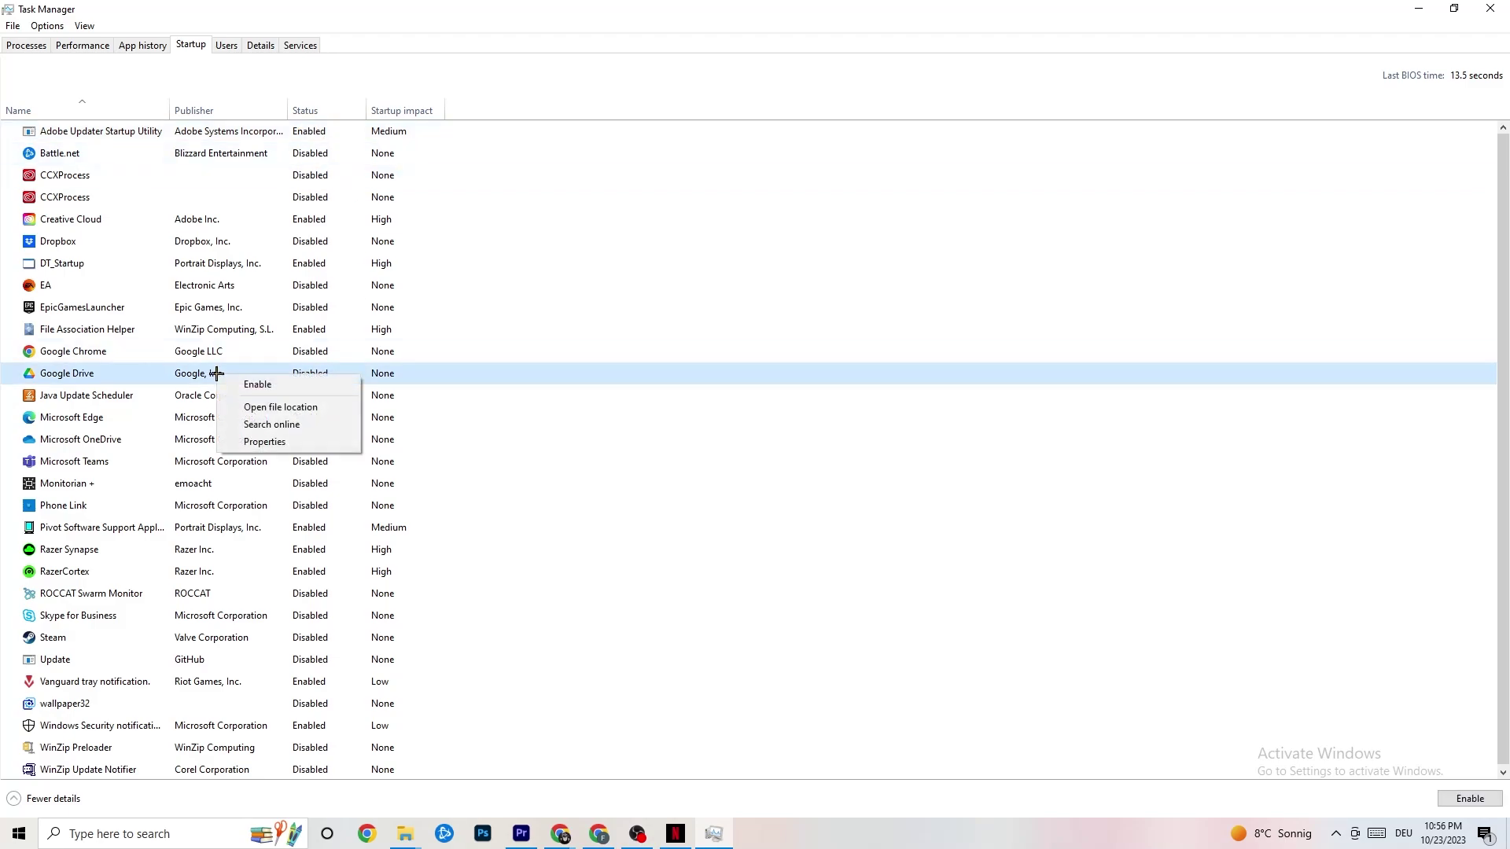
left_click(302, 530)
right_click(300, 530)
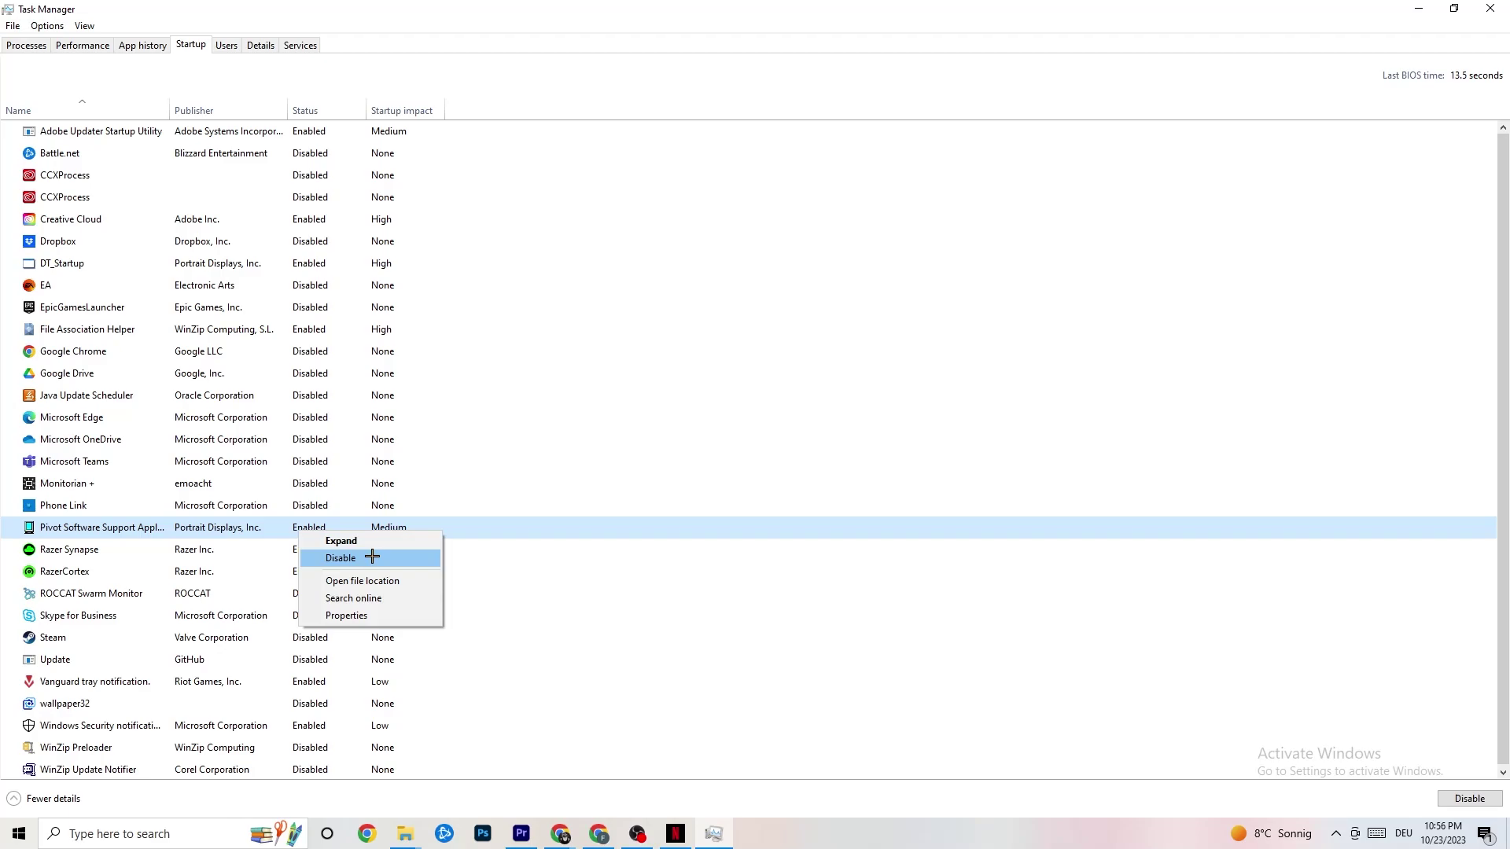
left_click(611, 24)
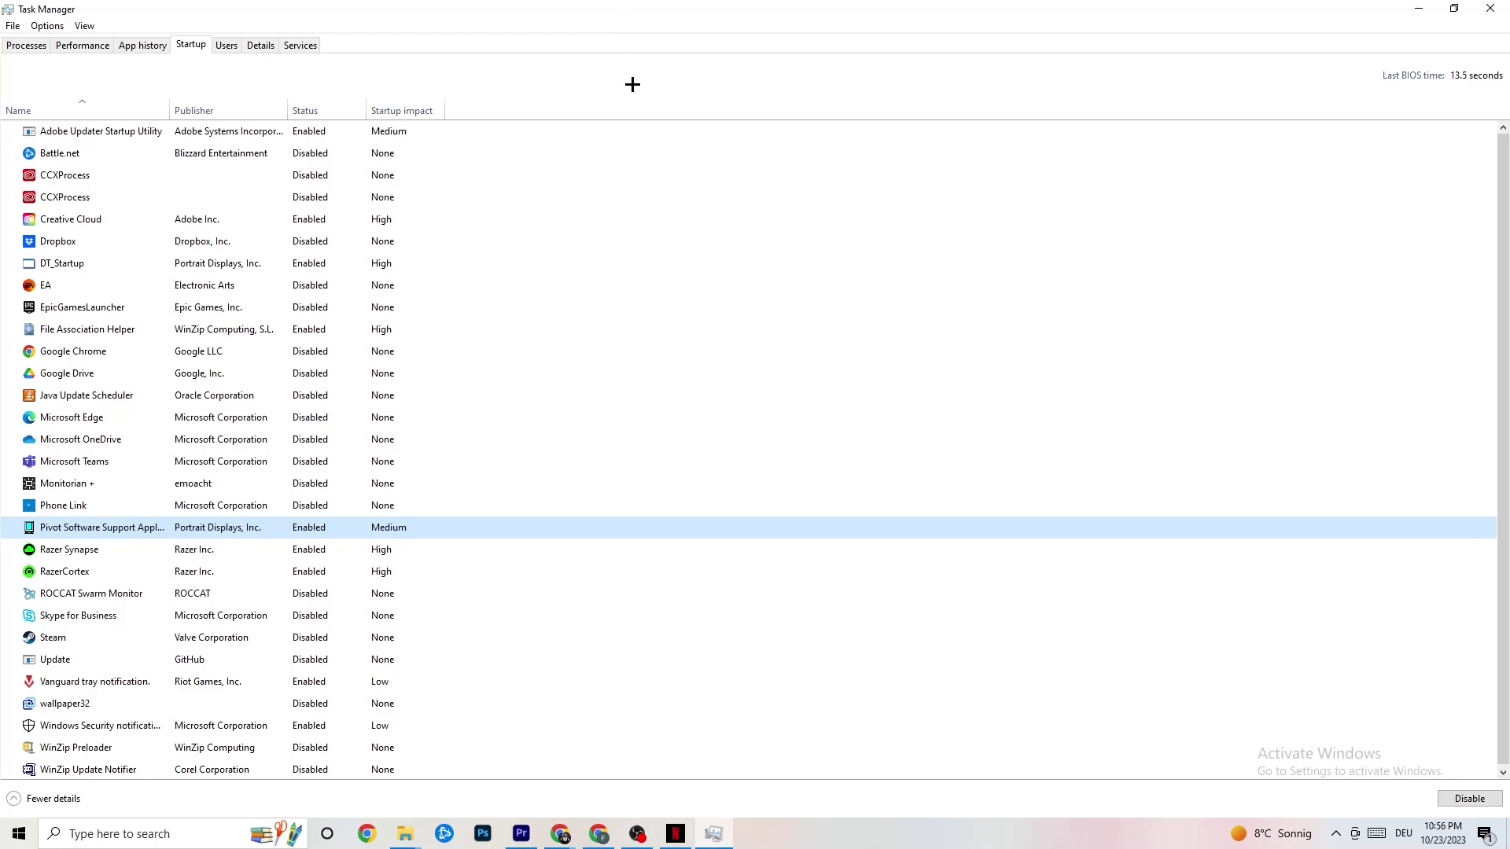
left_click(1490, 9)
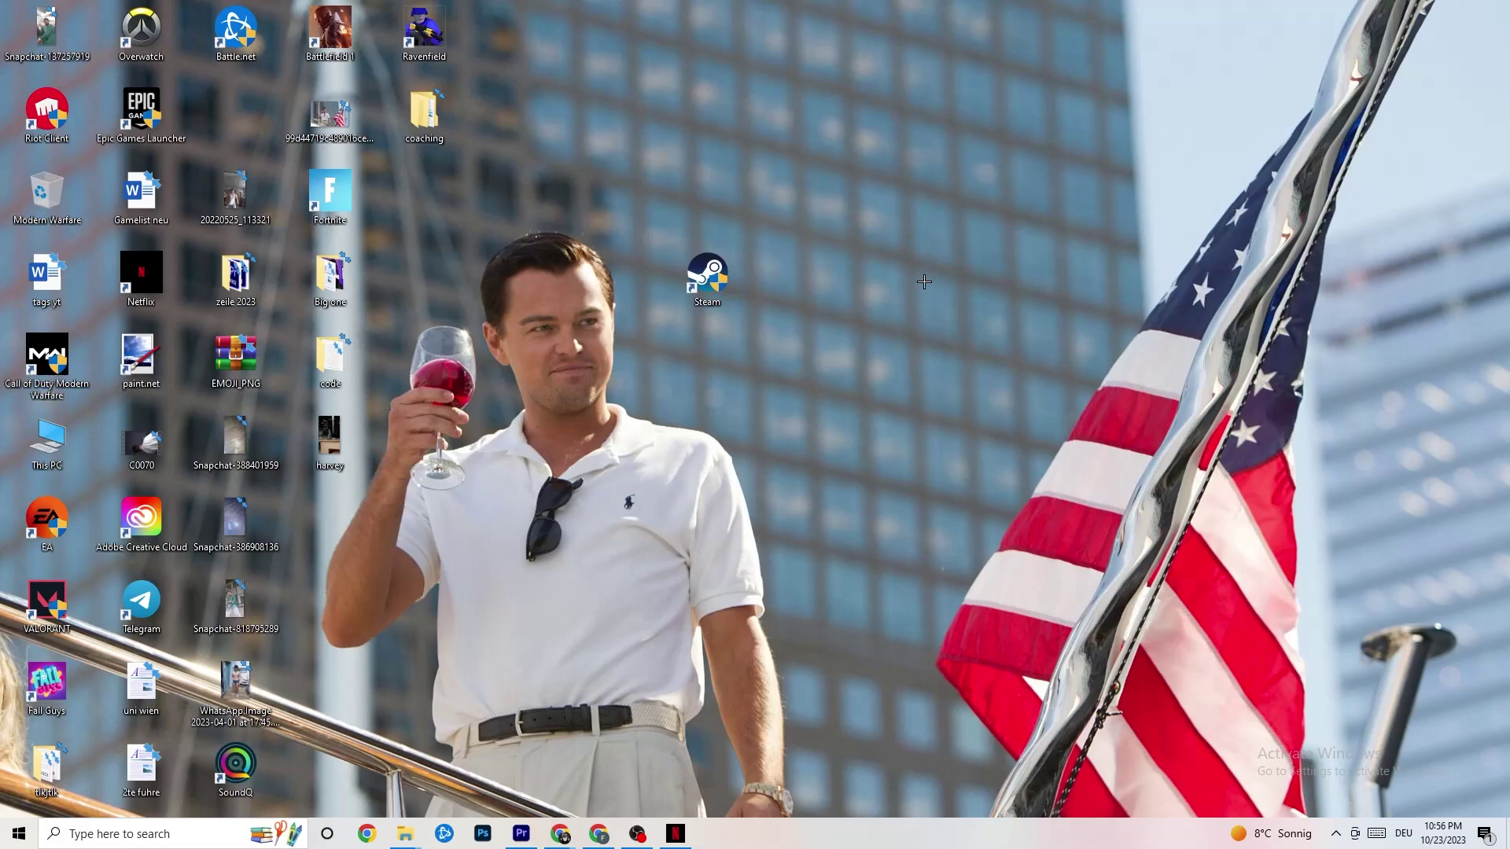